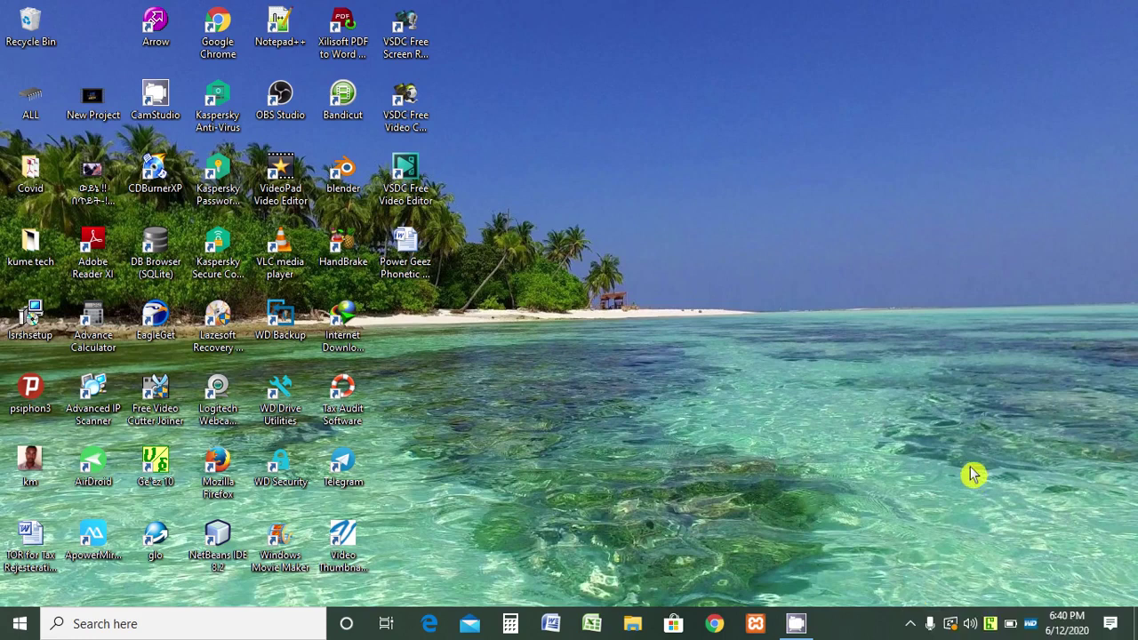
Toggle the Power Ge'ez typing mode from the system tray and return it to its starting mode
{"action": "left_click", "coordinate": [998, 626]}
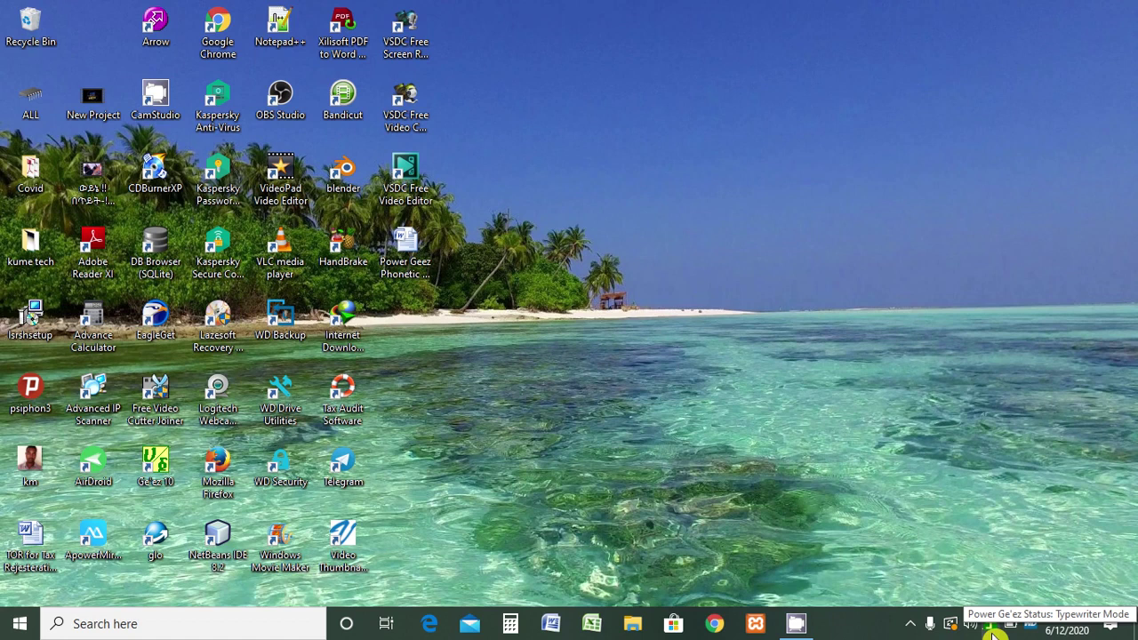
{"action": "left_click", "coordinate": [992, 631]}
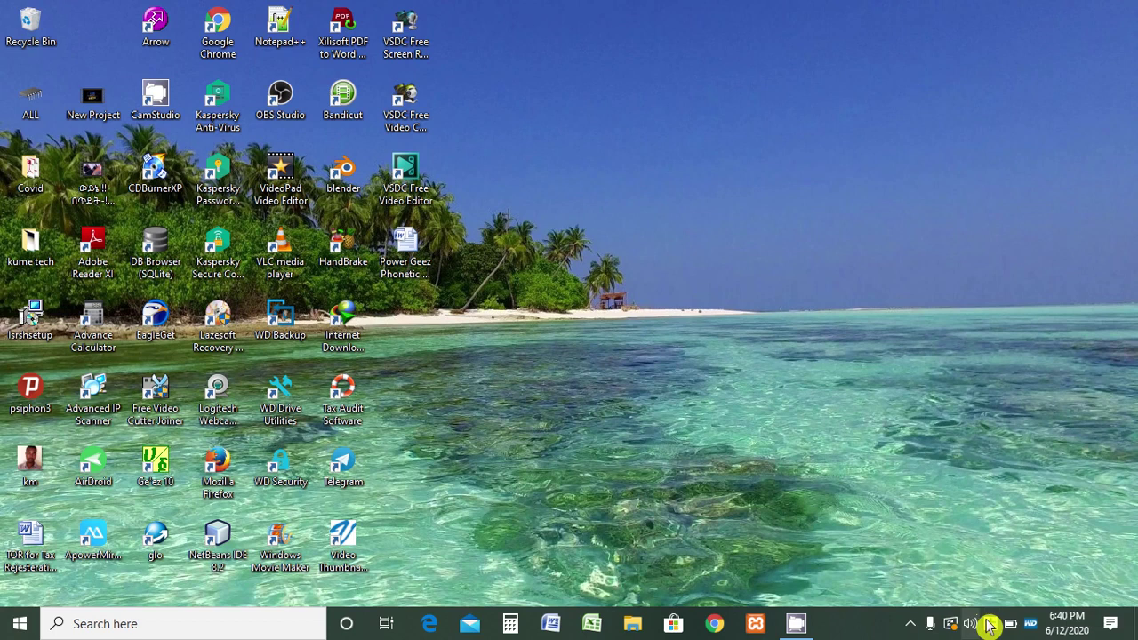
{"action": "left_click", "coordinate": [990, 624]}
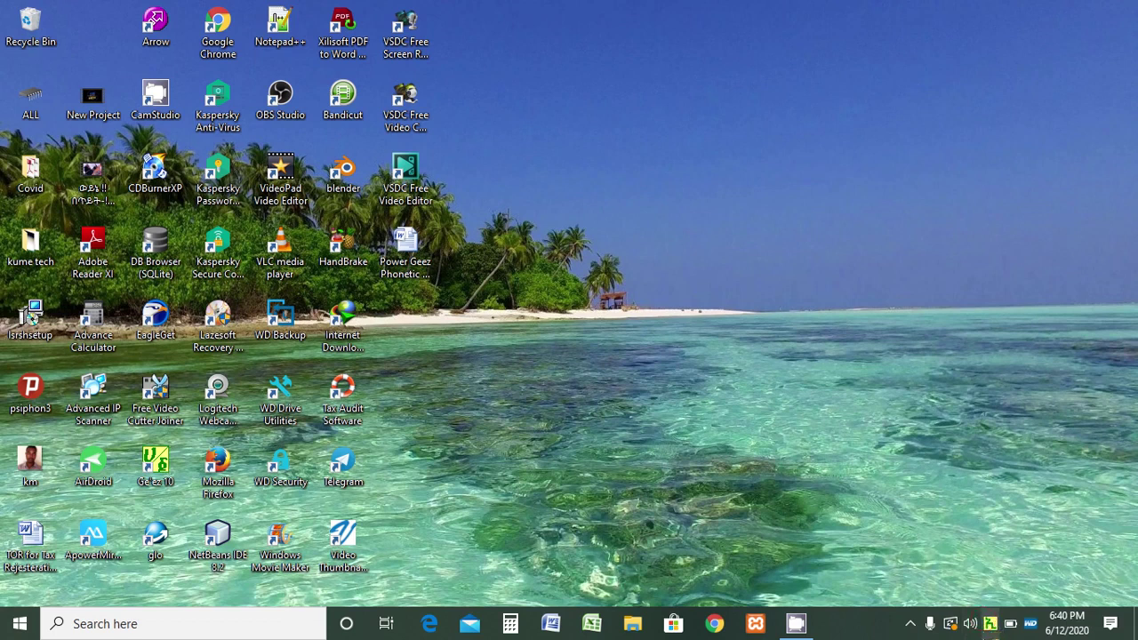
{"action": "left_click", "coordinate": [990, 626]}
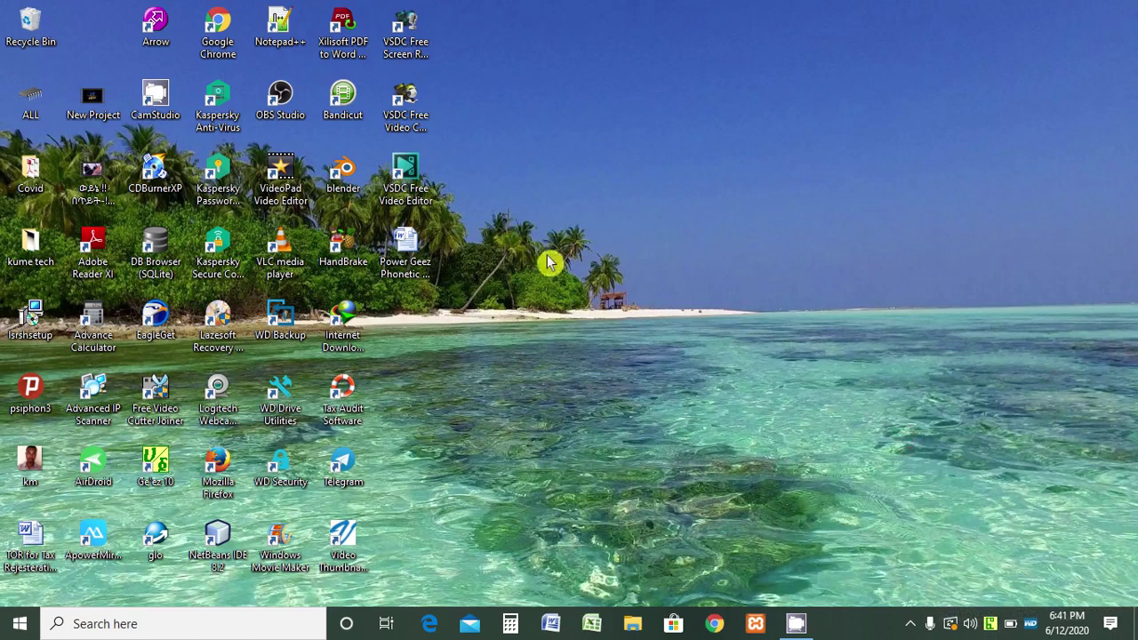
{"action": "right_click", "coordinate": [607, 244]}
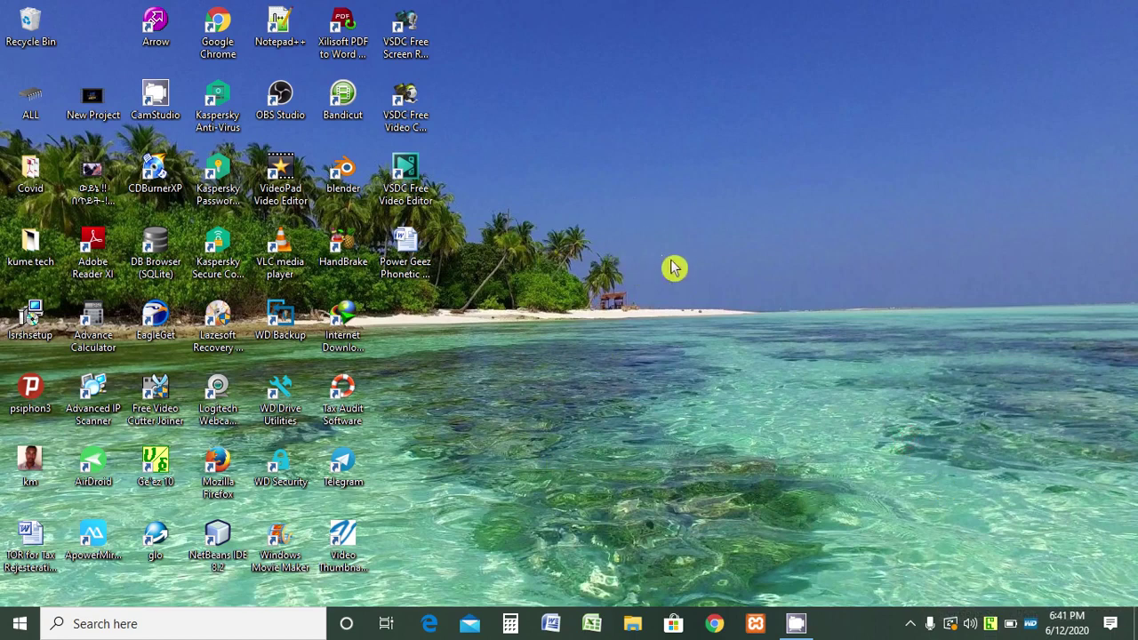
{"action": "left_click", "coordinate": [677, 292]}
{"action": "right_click", "coordinate": [560, 238]}
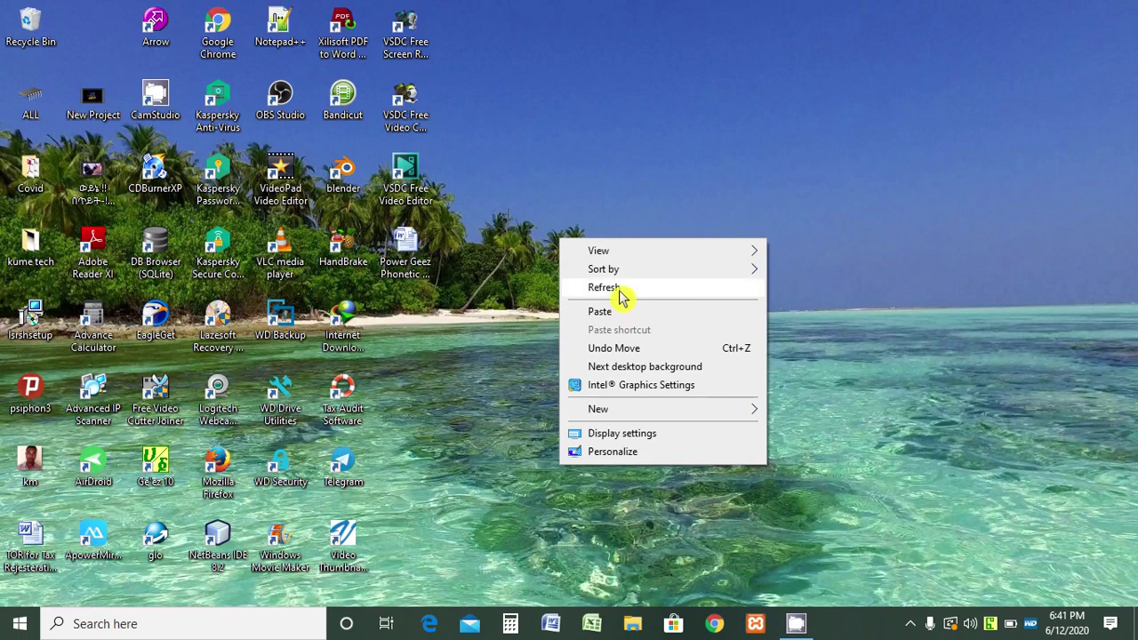
{"action": "left_click", "coordinate": [623, 289]}
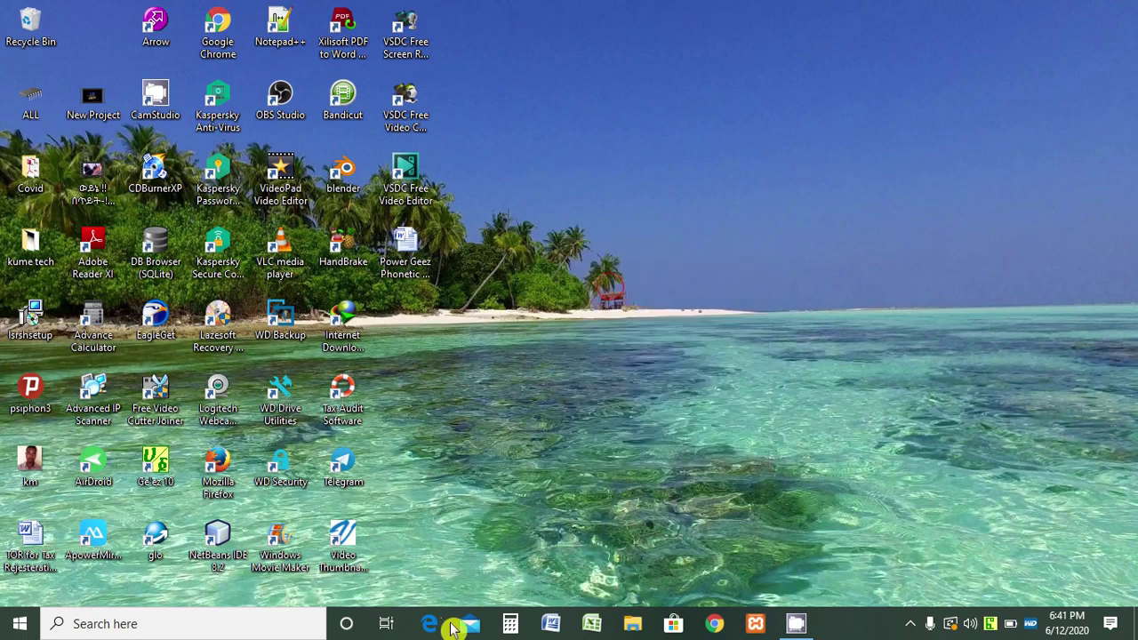
Browse in File Explorer to the "file" folder inside Desktop > ALL > 3040 driver
{"action": "left_click", "coordinate": [633, 623]}
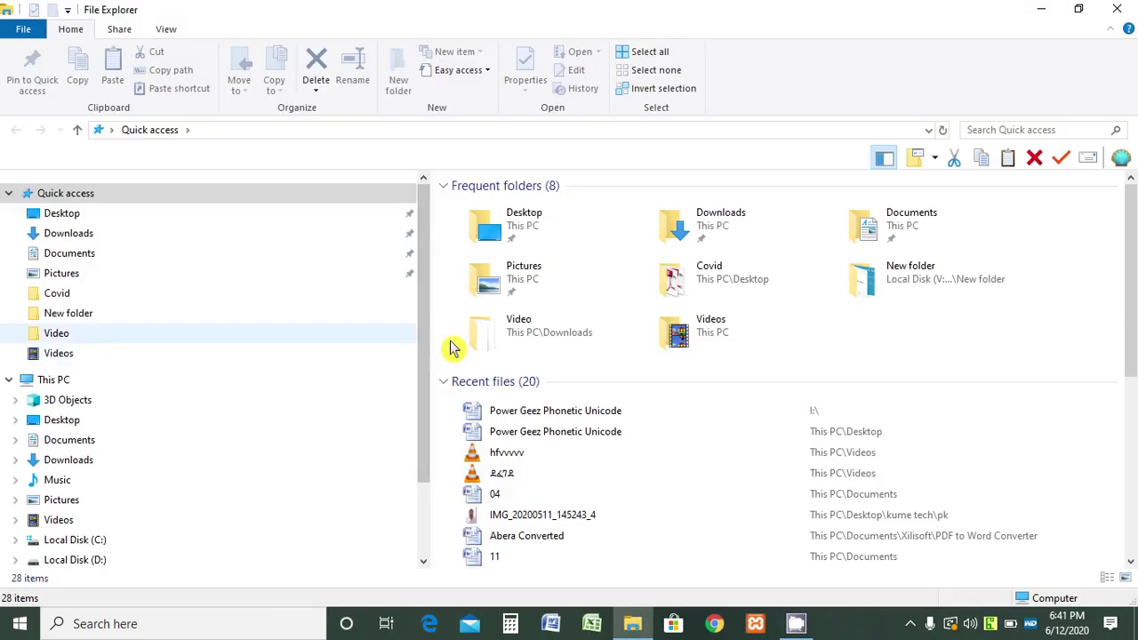
{"action": "scroll", "coordinate": [85, 502], "scroll_direction": "down", "scroll_amount": 2}
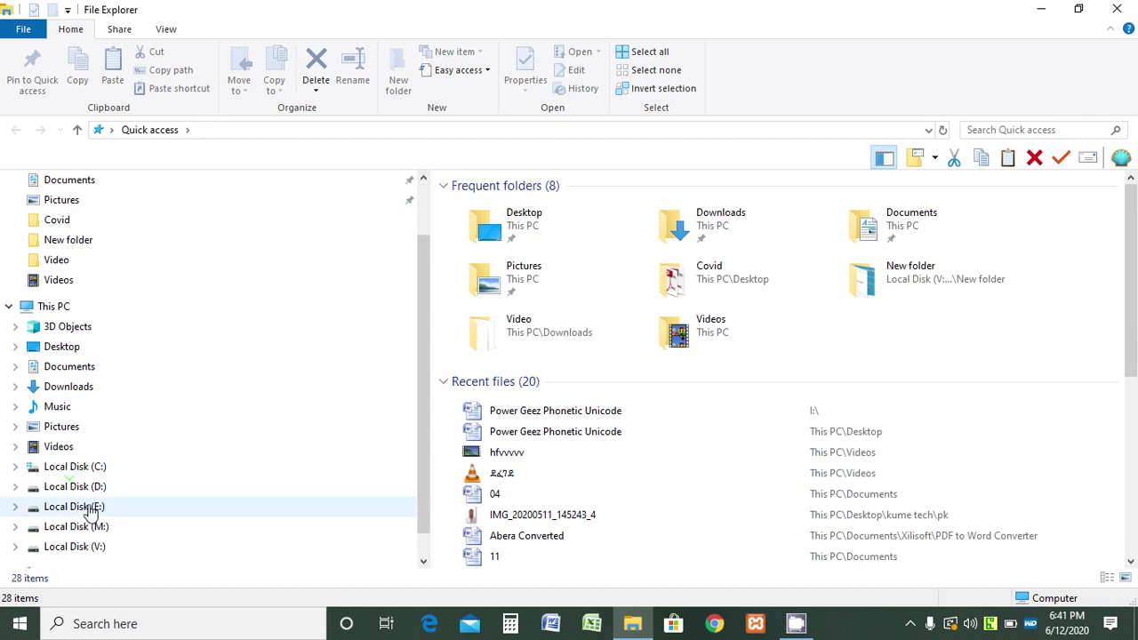
{"action": "scroll", "coordinate": [63, 246], "scroll_direction": "up", "scroll_amount": 2}
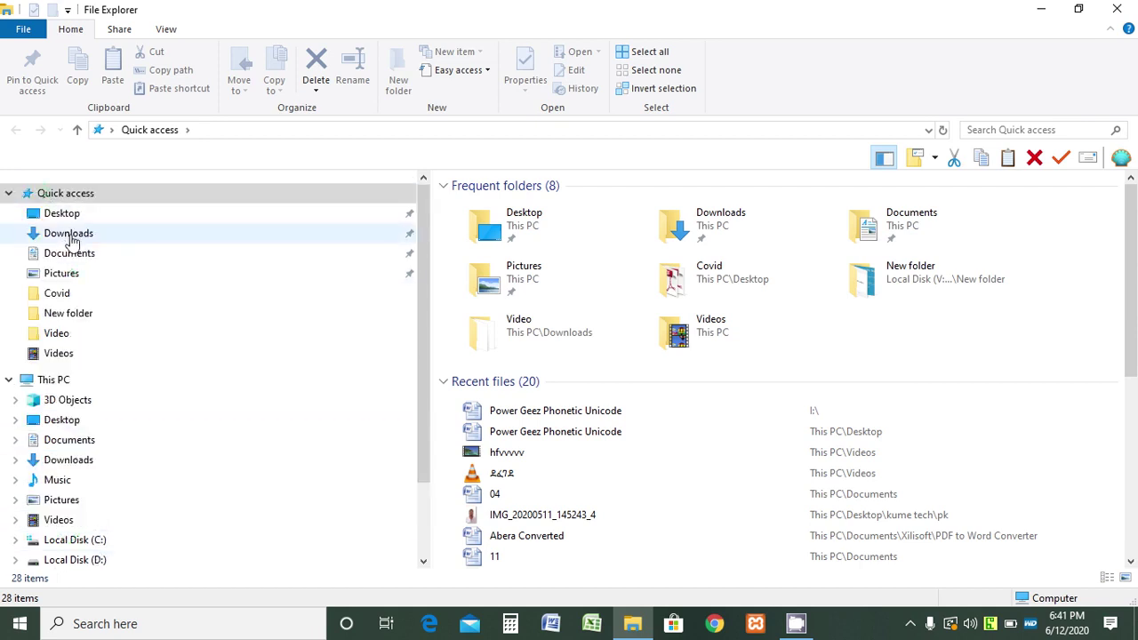
{"action": "left_click", "coordinate": [61, 213]}
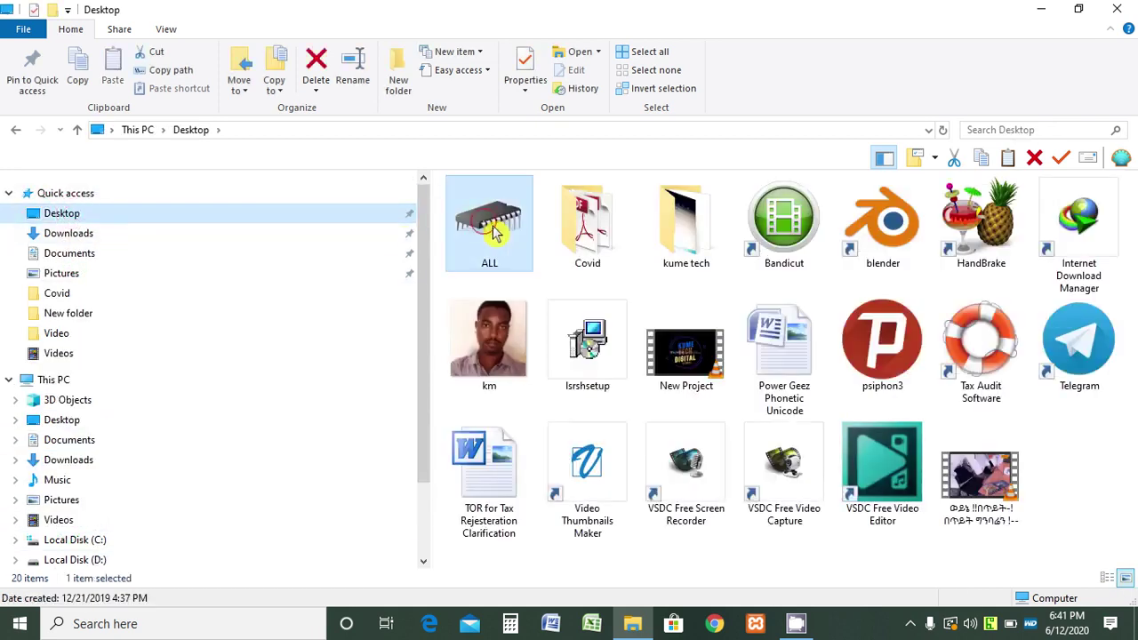
{"action": "double_click", "coordinate": [492, 226]}
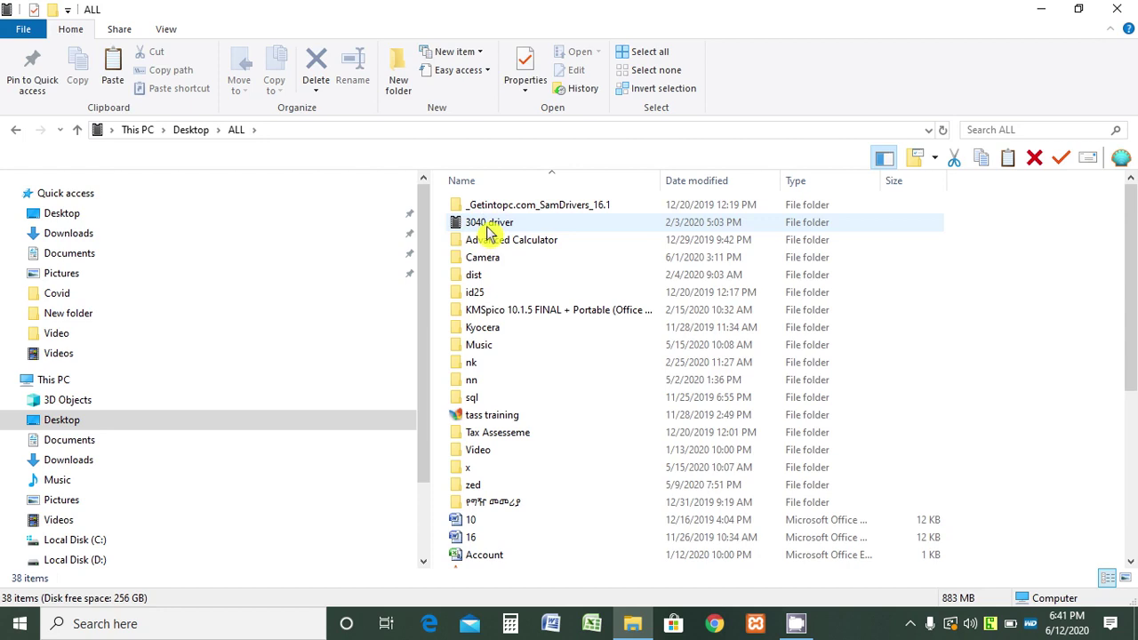
{"action": "double_click", "coordinate": [488, 225]}
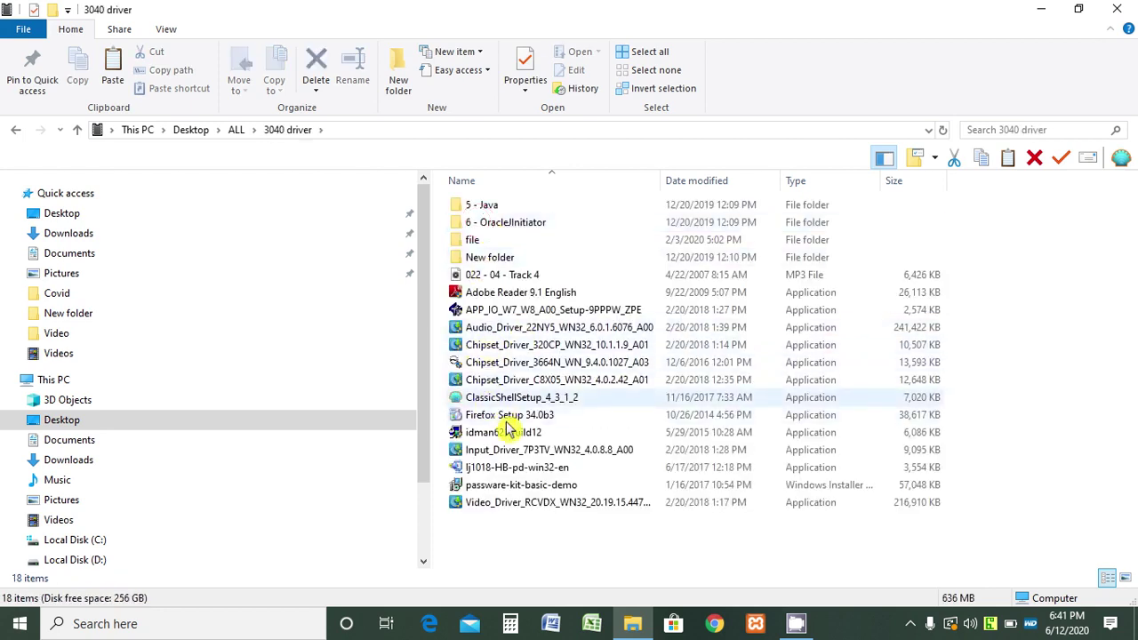
{"action": "mouse_move", "coordinate": [471, 488]}
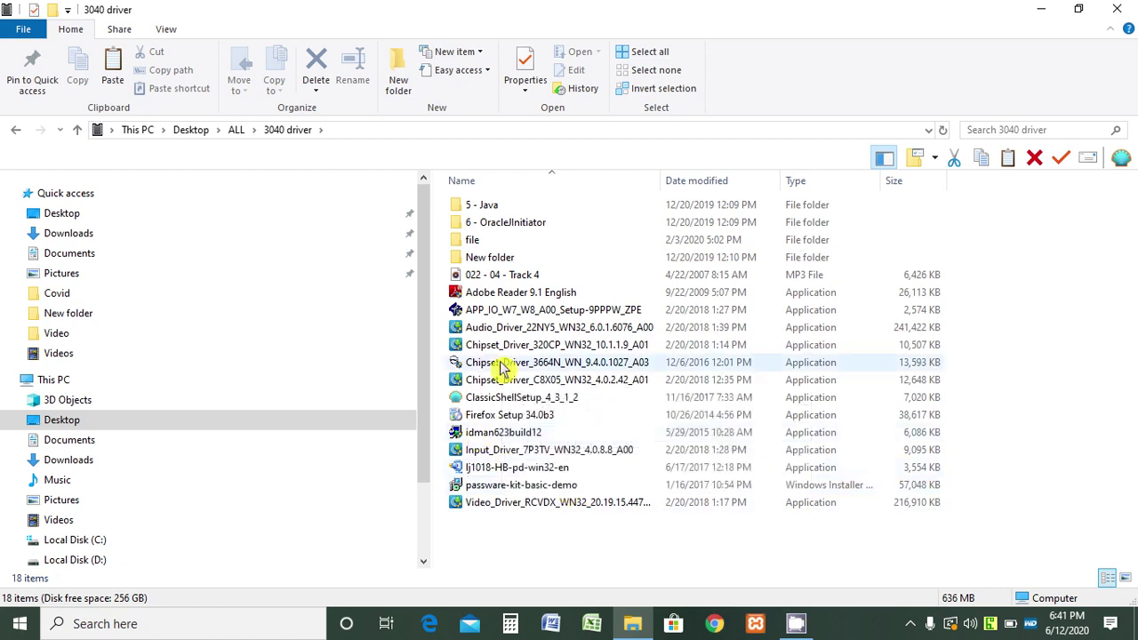
{"action": "double_click", "coordinate": [472, 239]}
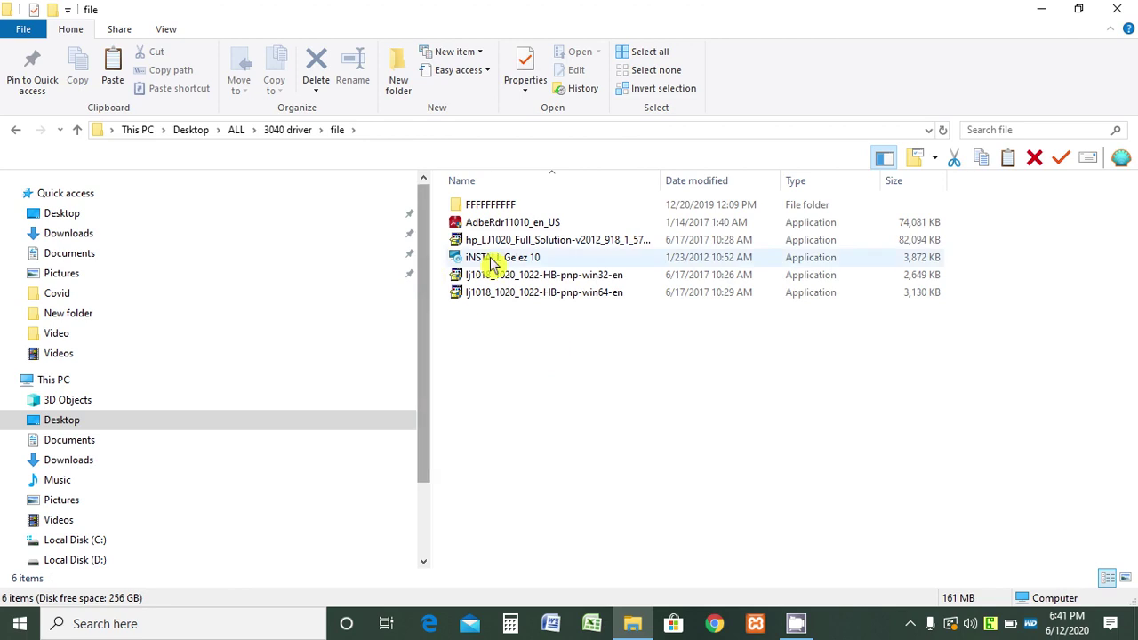
Run the iNSTALL Ge'ez 10 installer and advance its setup wizard to the Modify, Repair or Remove page
{"action": "left_click", "coordinate": [502, 260]}
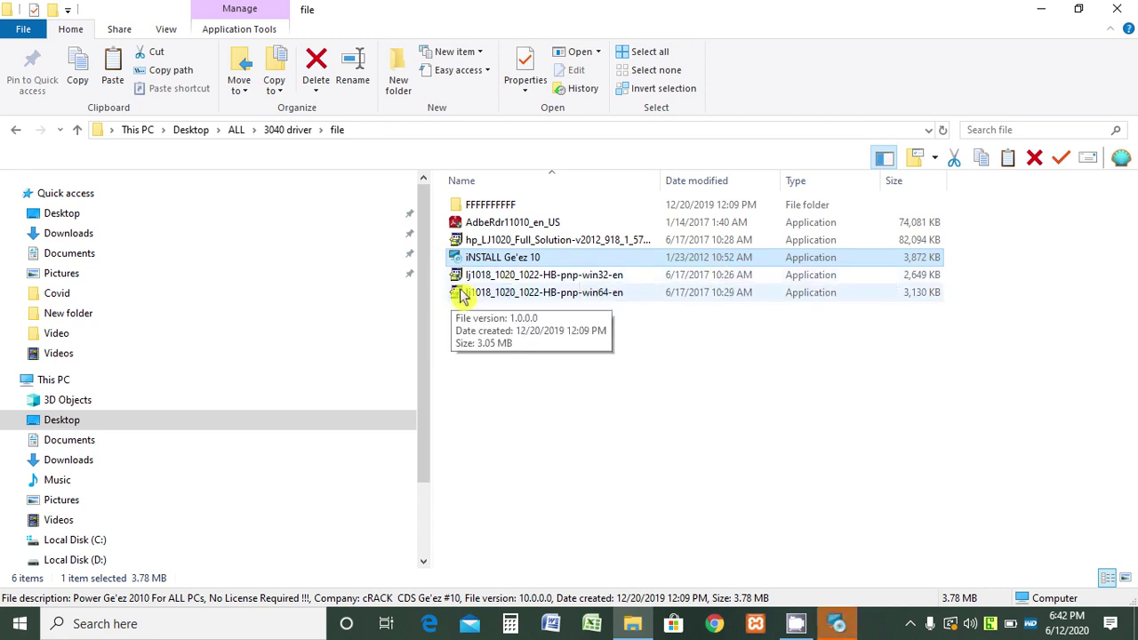
{"action": "left_click", "coordinate": [1041, 9]}
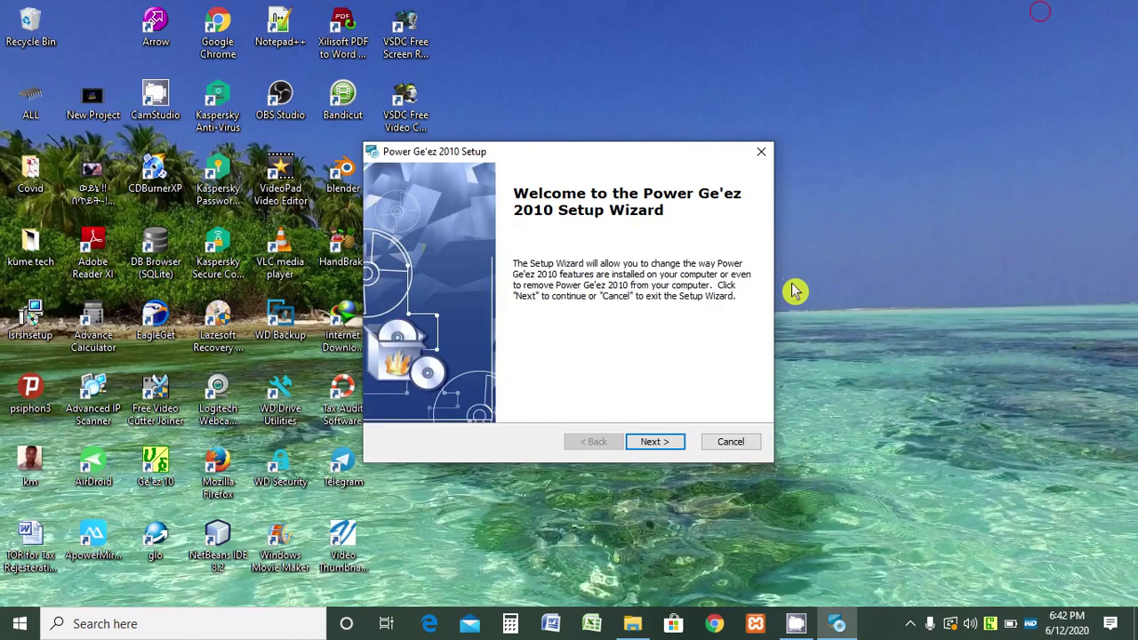
{"action": "left_click", "coordinate": [657, 442]}
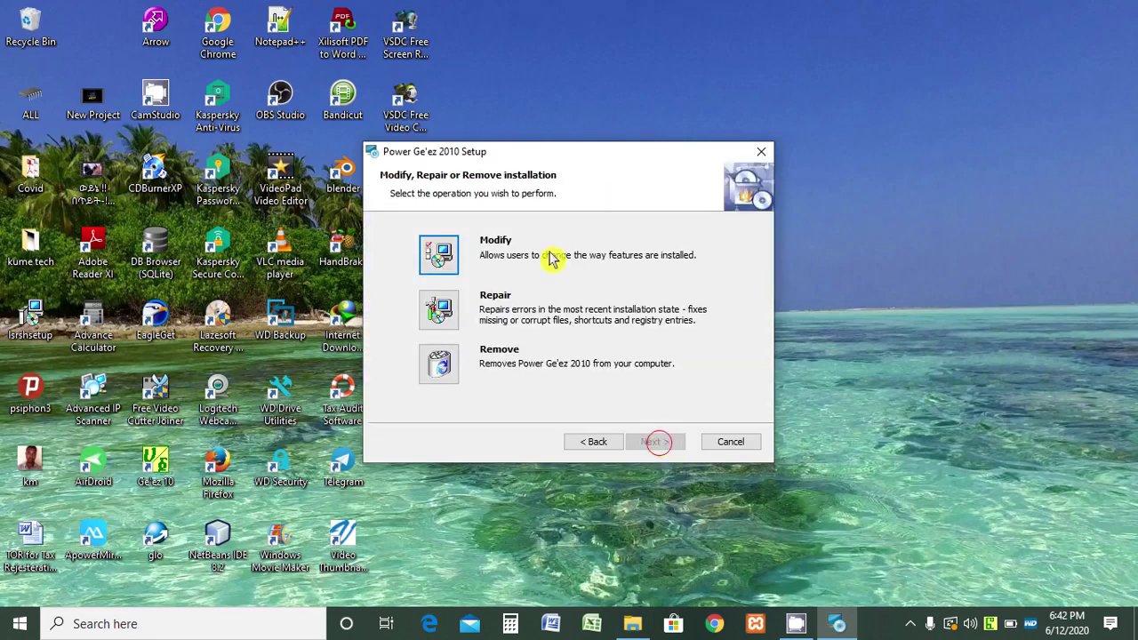
{"action": "left_click_drag", "start_coordinate": [568, 154], "coordinate": [752, 109]}
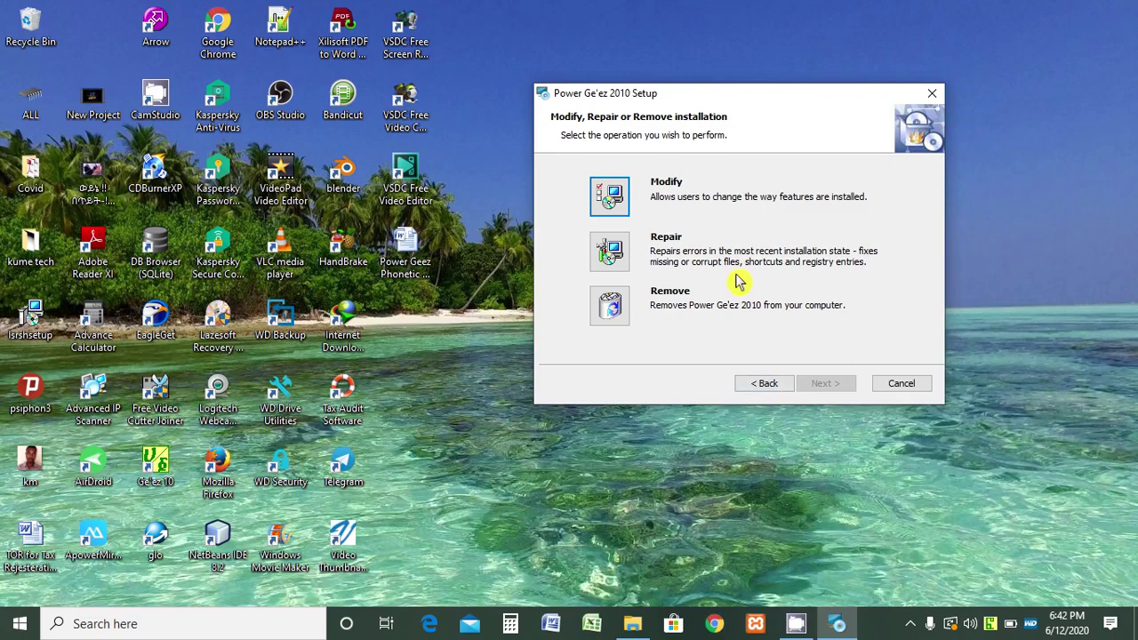
{"action": "left_click_drag", "start_coordinate": [703, 94], "coordinate": [689, 138]}
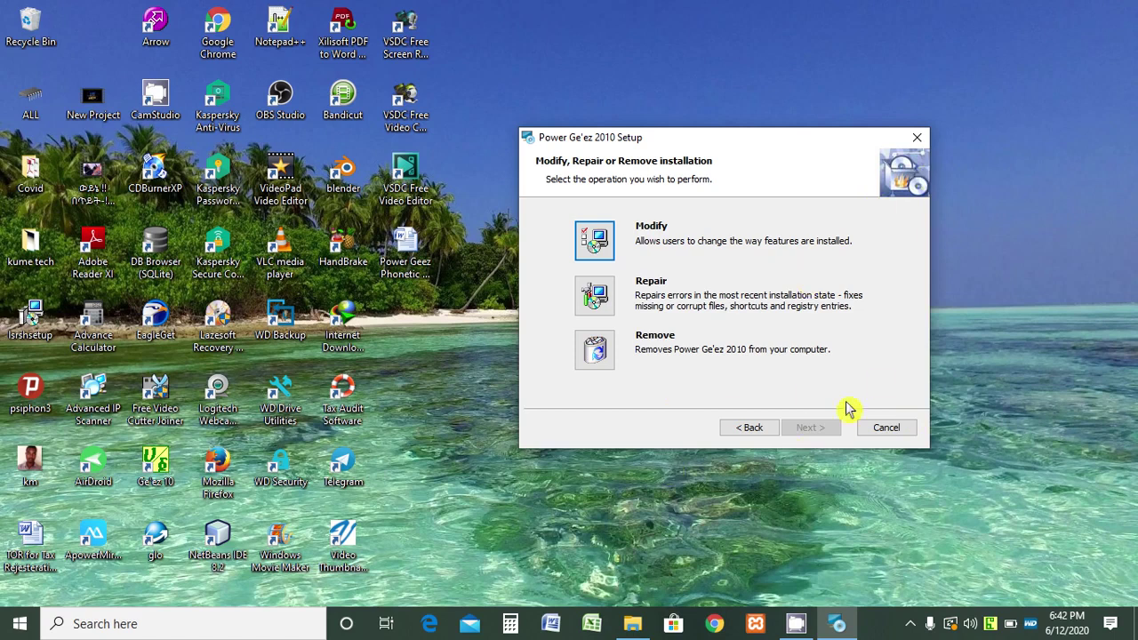
Cancel the Power Ge'ez 2010 setup, exit the wizard and refresh the desktop
{"action": "left_click", "coordinate": [898, 429]}
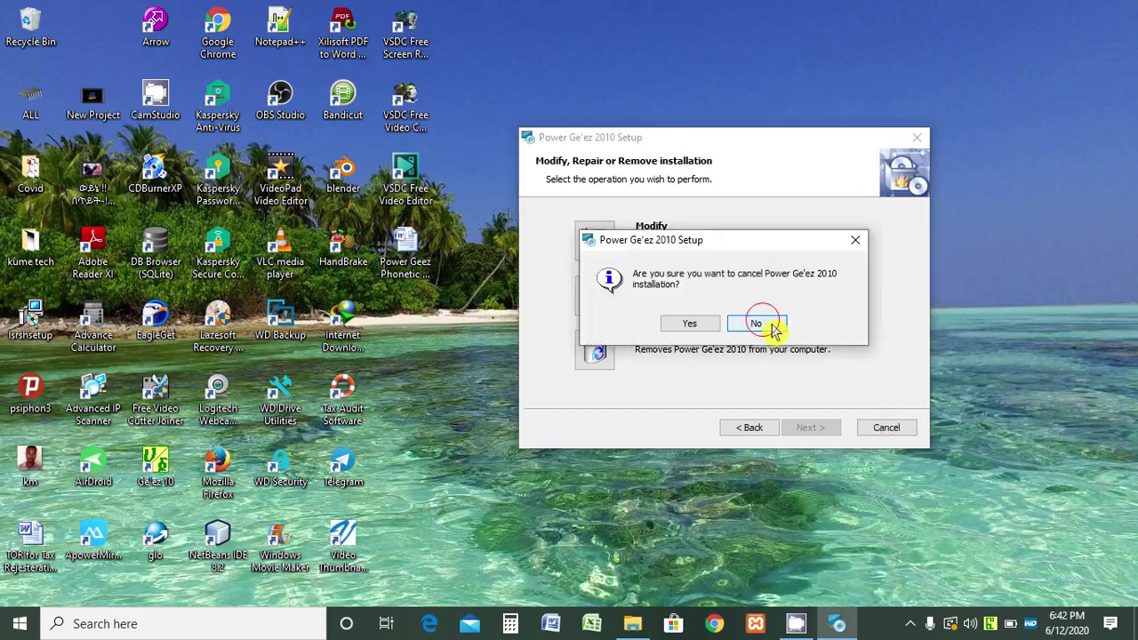
{"action": "left_click", "coordinate": [761, 324]}
{"action": "left_click", "coordinate": [916, 137]}
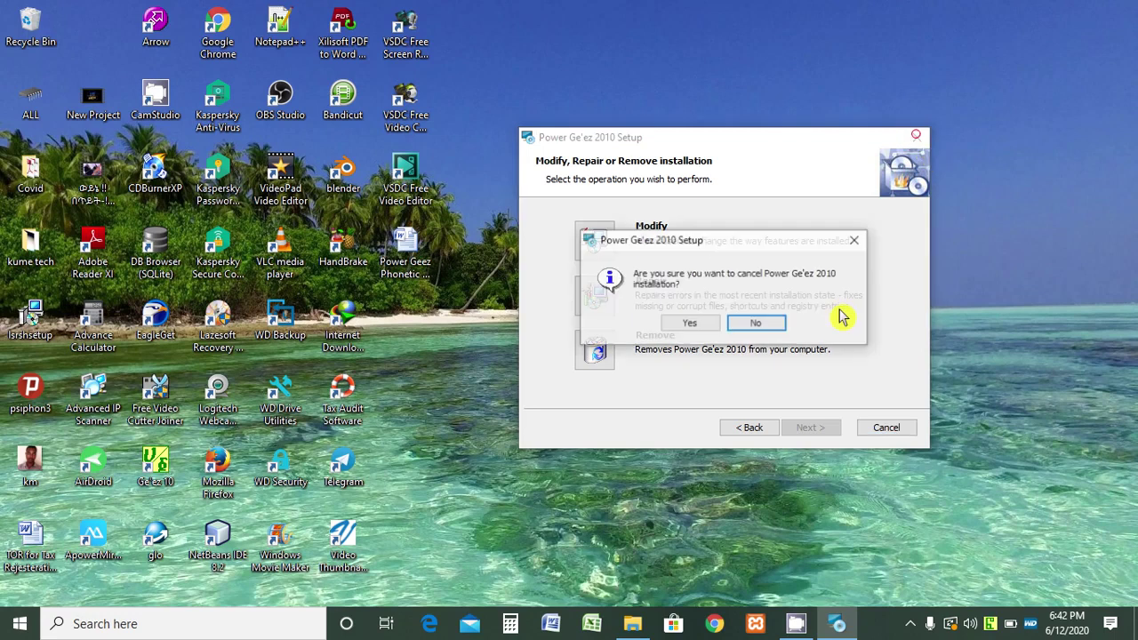
{"action": "left_click", "coordinate": [686, 322]}
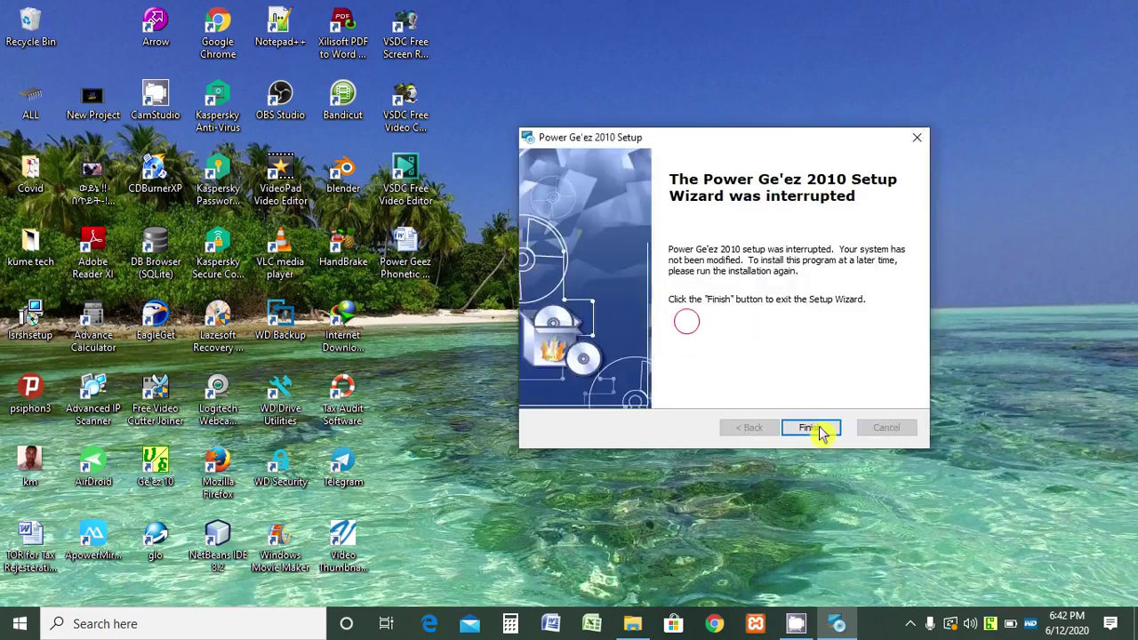
{"action": "left_click", "coordinate": [811, 428]}
{"action": "right_click", "coordinate": [706, 311]}
{"action": "left_click", "coordinate": [761, 359]}
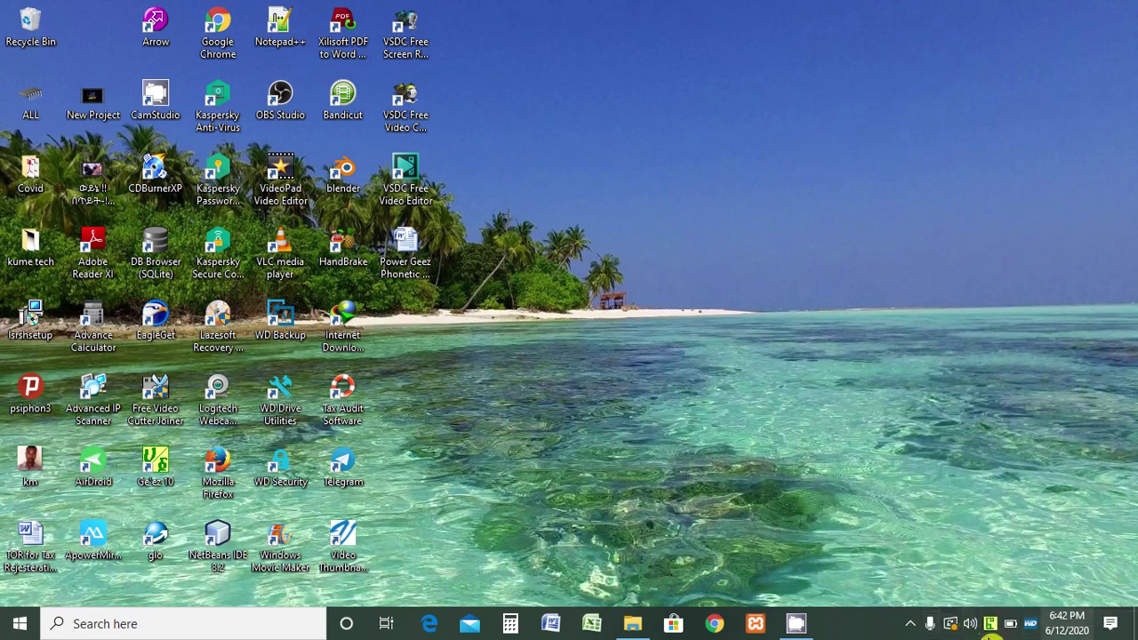
Check the system tray for the Power Ge'ez icon and try the Ge'ez 10 desktop shortcut
{"action": "left_click", "coordinate": [910, 623]}
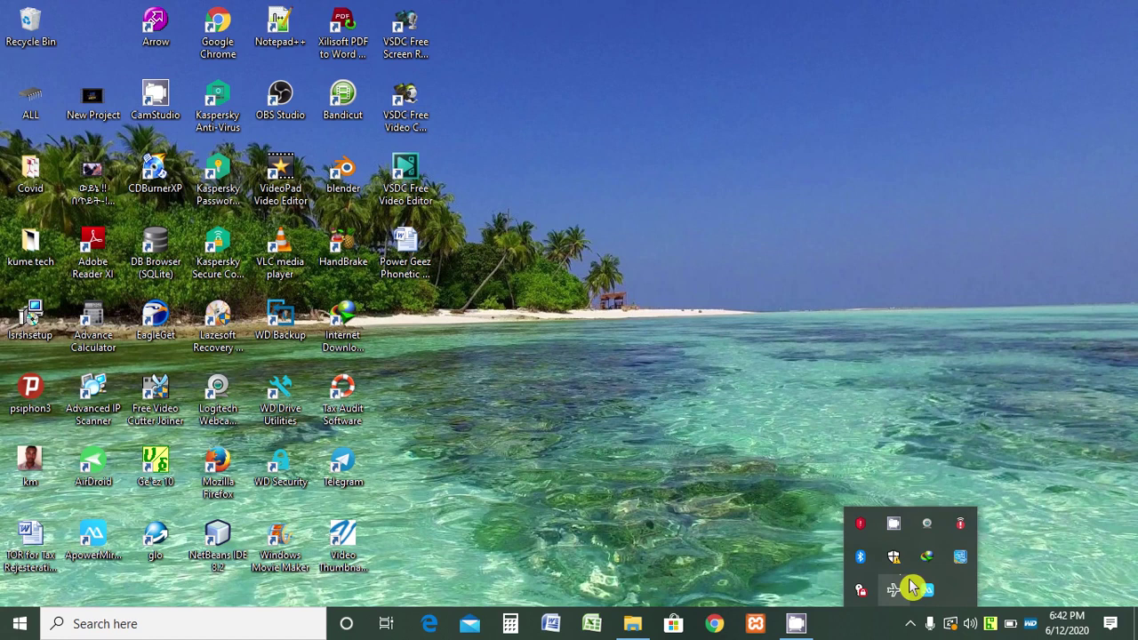
{"action": "left_click", "coordinate": [992, 625]}
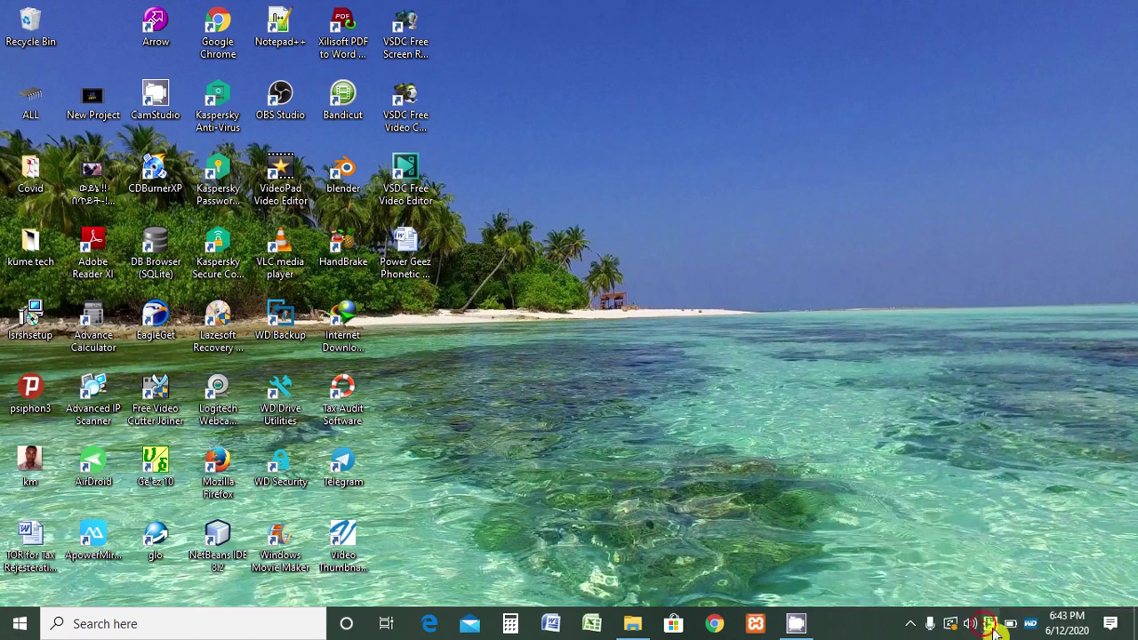
{"action": "left_click", "coordinate": [612, 437]}
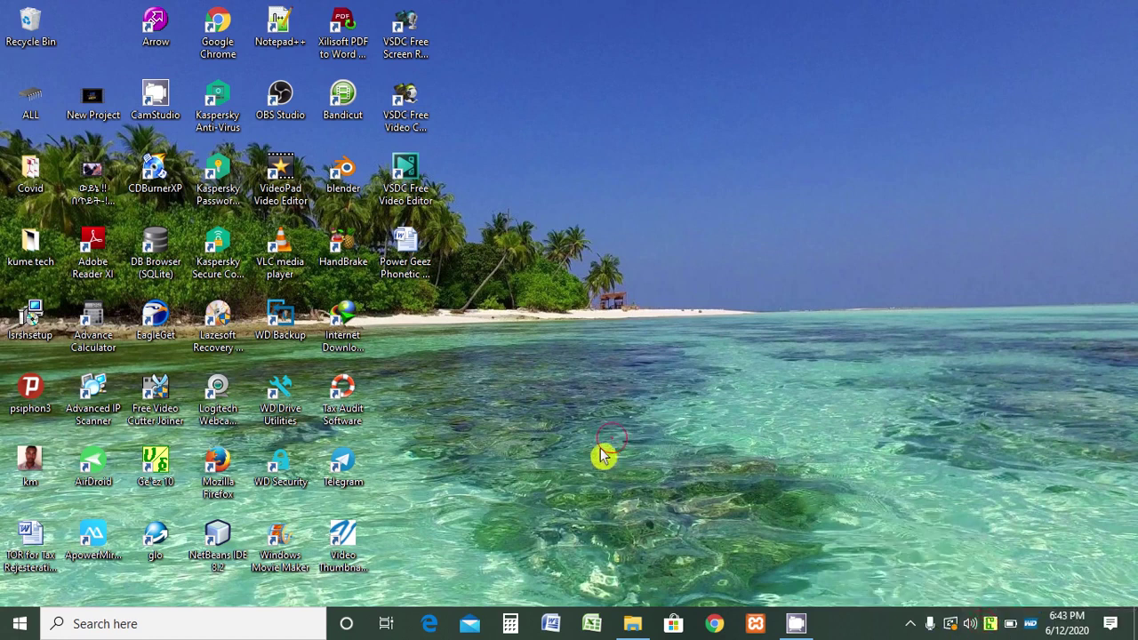
{"action": "double_click", "coordinate": [178, 474]}
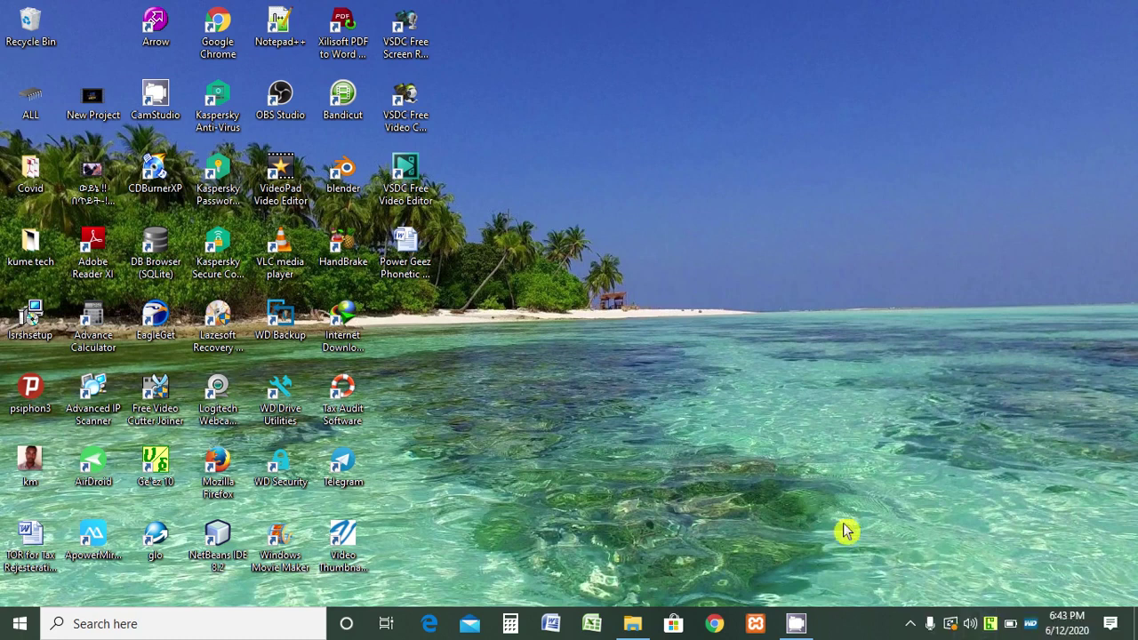
{"action": "right_click", "coordinate": [666, 285]}
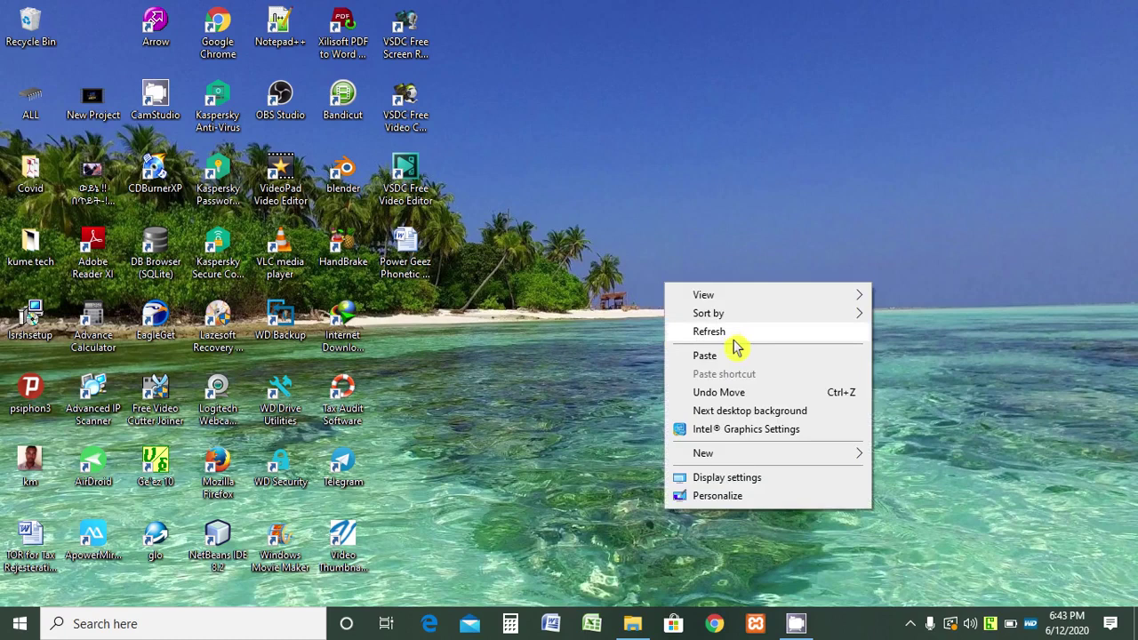
{"action": "left_click", "coordinate": [734, 339]}
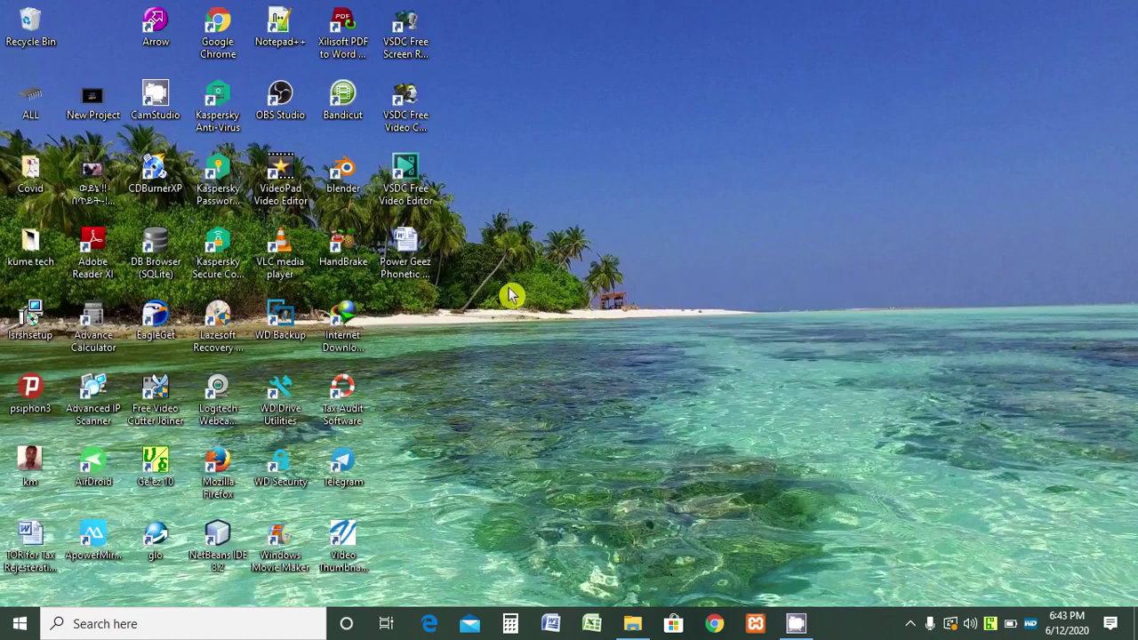
Open the Power Geez Phonetic Unicode document from the desktop in Word and review its title and first letter rows
{"action": "left_click", "coordinate": [405, 266]}
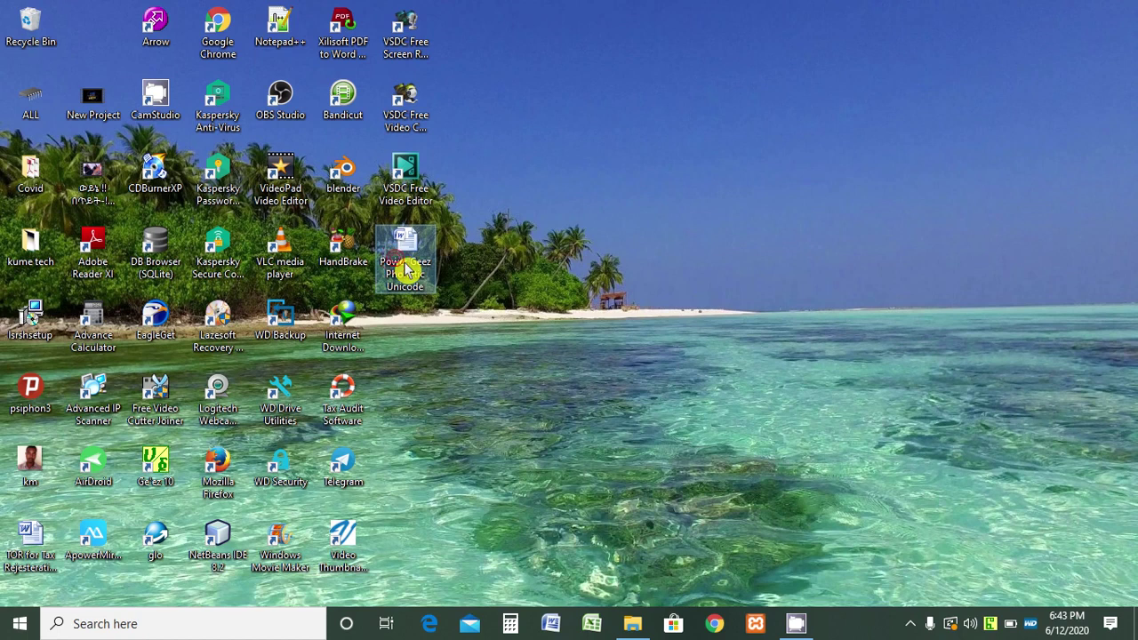
{"action": "left_click", "coordinate": [405, 266]}
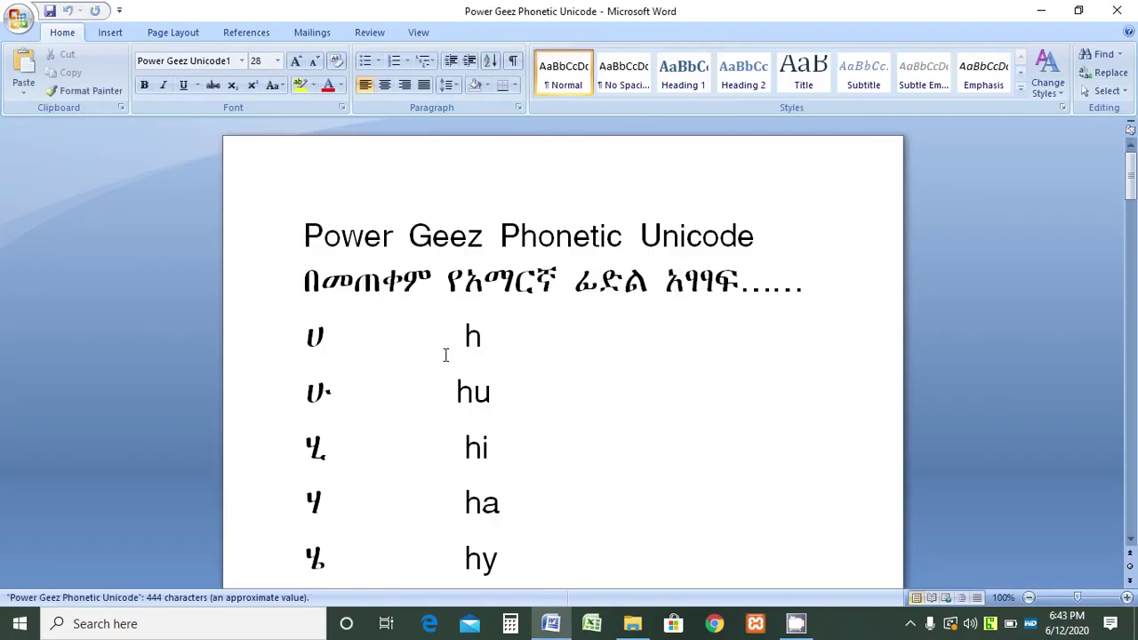
{"action": "scroll", "coordinate": [450, 368], "scroll_direction": "down", "scroll_amount": 1}
{"action": "scroll", "coordinate": [395, 383], "scroll_direction": "up", "scroll_amount": 1}
{"action": "scroll", "coordinate": [402, 419], "scroll_direction": "down", "scroll_amount": 1}
{"action": "scroll", "coordinate": [404, 417], "scroll_direction": "up", "scroll_amount": 1}
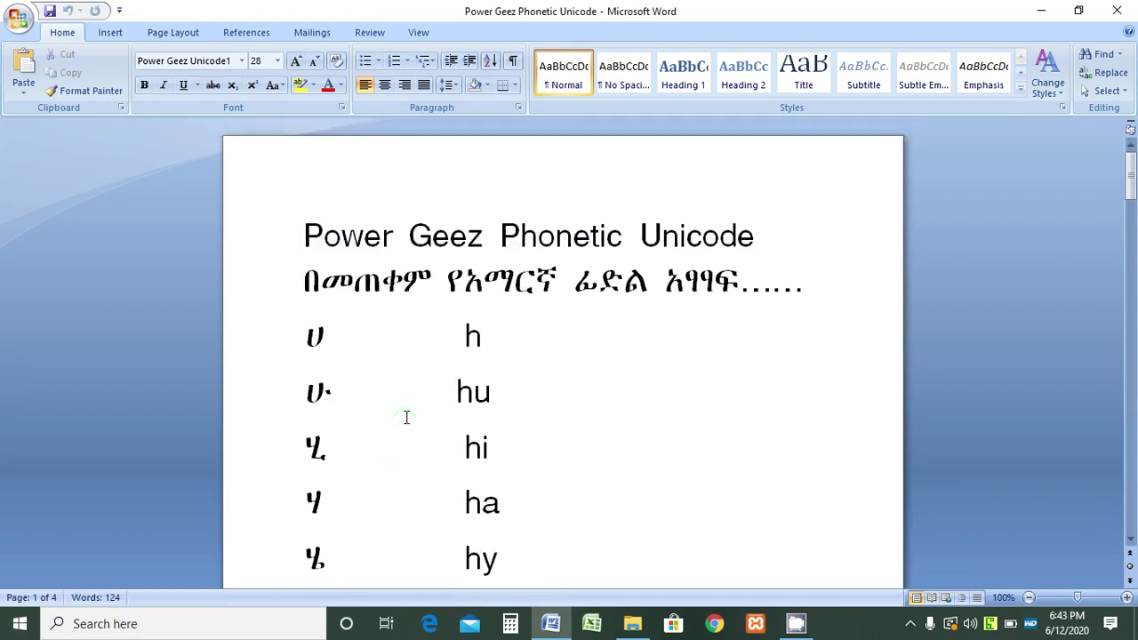
{"action": "left_click_drag", "start_coordinate": [768, 233], "coordinate": [366, 238]}
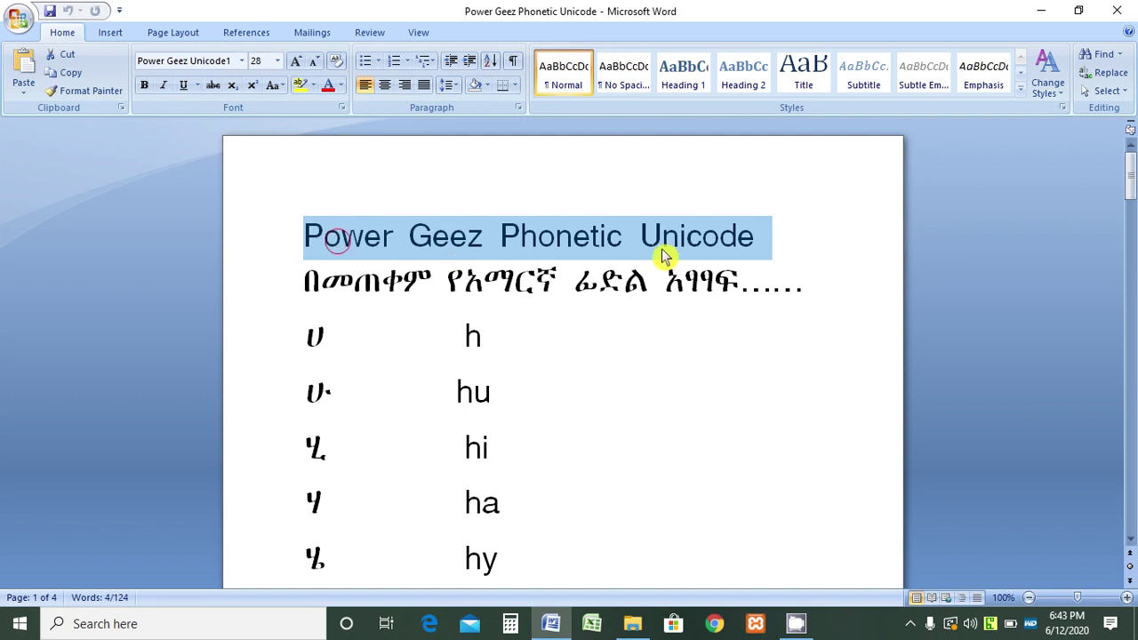
{"action": "left_click", "coordinate": [757, 237]}
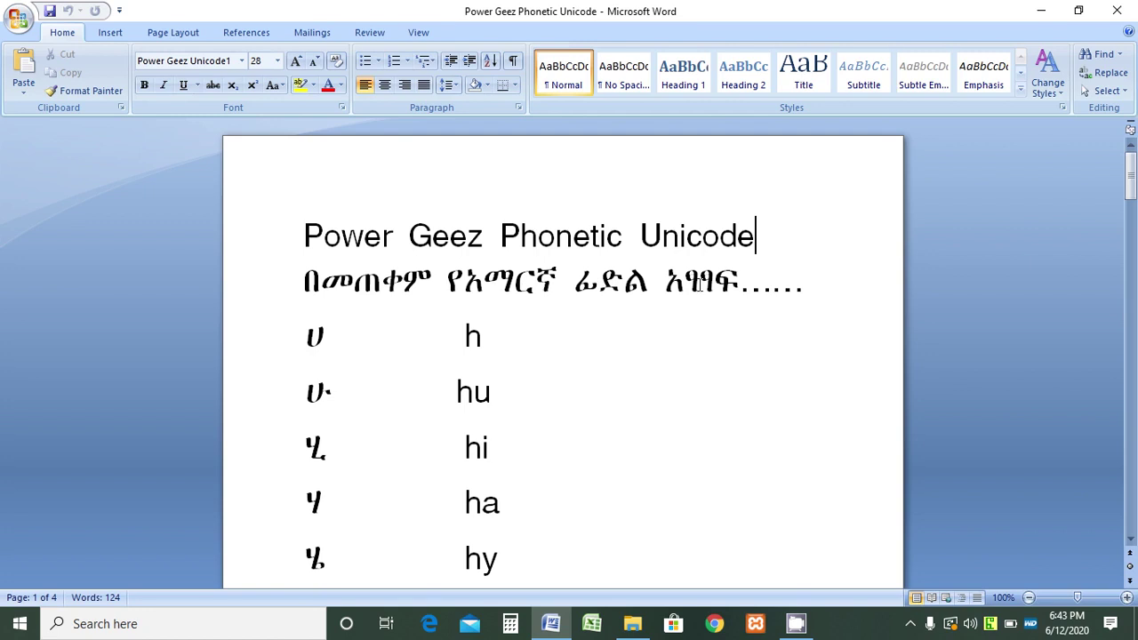
Look over the ሀ letter family and the letter list below it, and point out ሀ with its phonetic spelling h
{"action": "scroll", "coordinate": [525, 422], "scroll_direction": "down", "scroll_amount": 4}
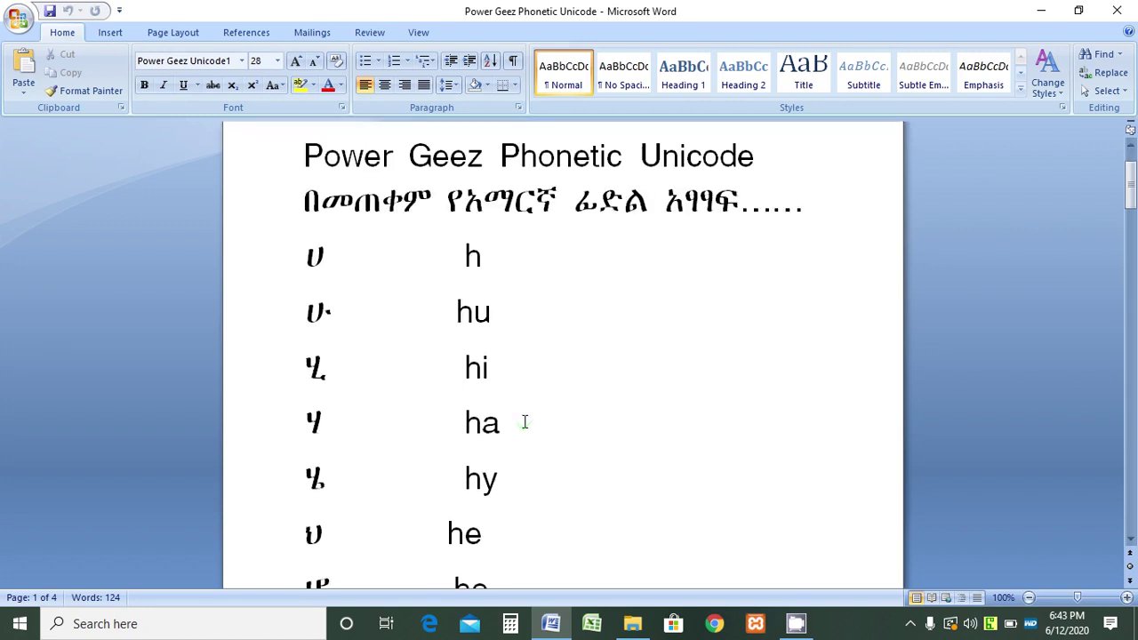
{"action": "scroll", "coordinate": [515, 426], "scroll_direction": "up", "scroll_amount": 3}
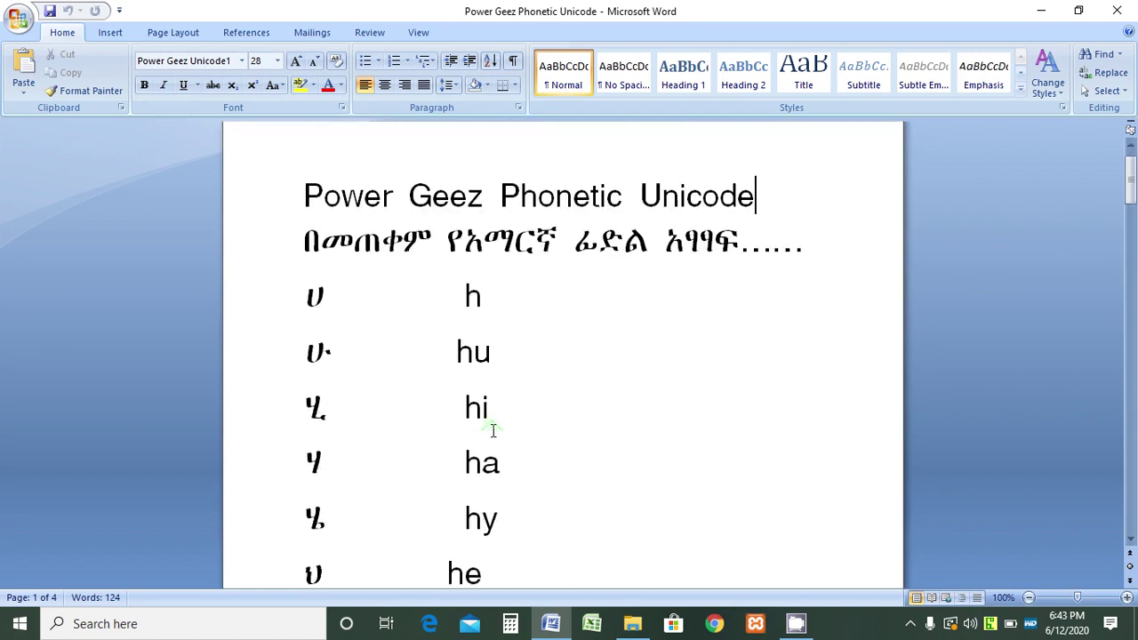
{"action": "scroll", "coordinate": [493, 431], "scroll_direction": "down", "scroll_amount": 6}
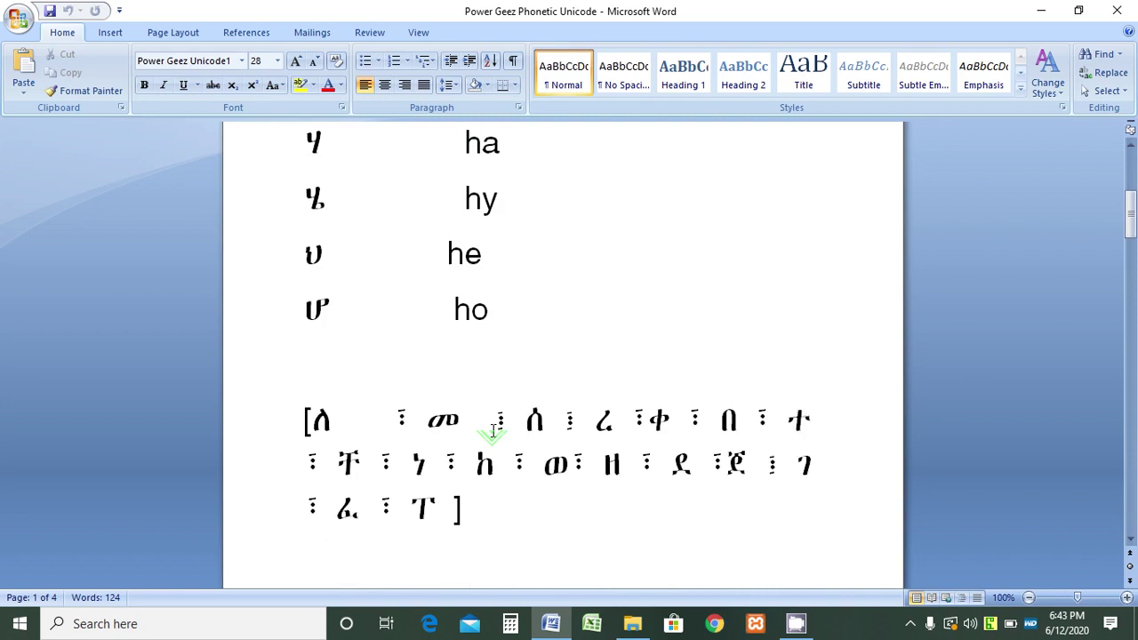
{"action": "scroll", "coordinate": [494, 430], "scroll_direction": "up", "scroll_amount": 6}
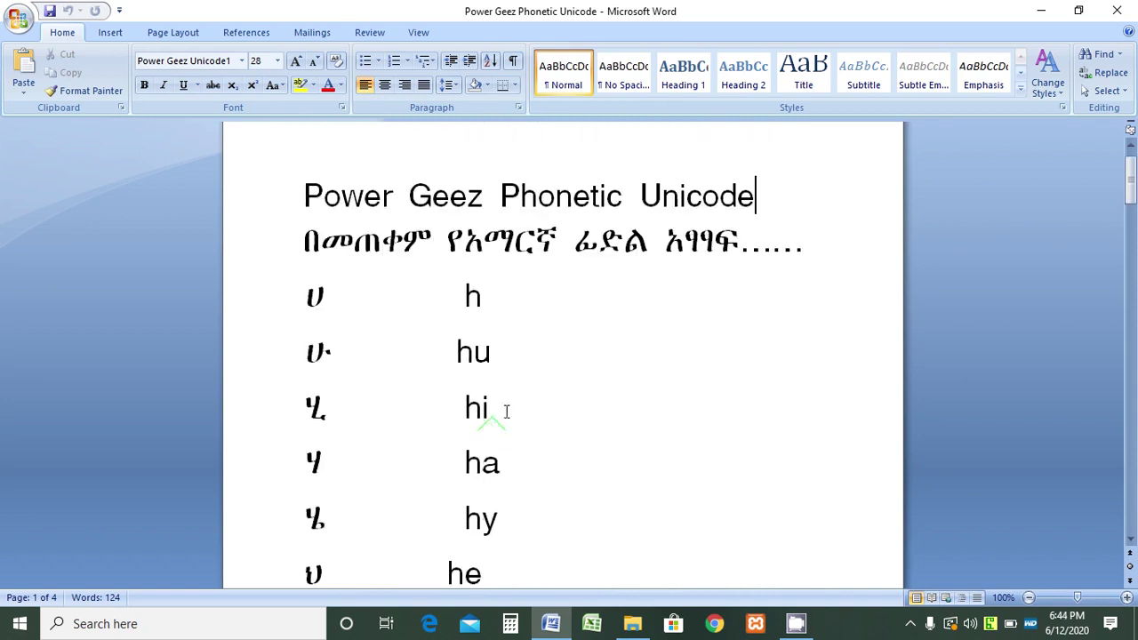
{"action": "left_click_drag", "start_coordinate": [337, 298], "coordinate": [312, 307]}
{"action": "left_click", "coordinate": [488, 299]}
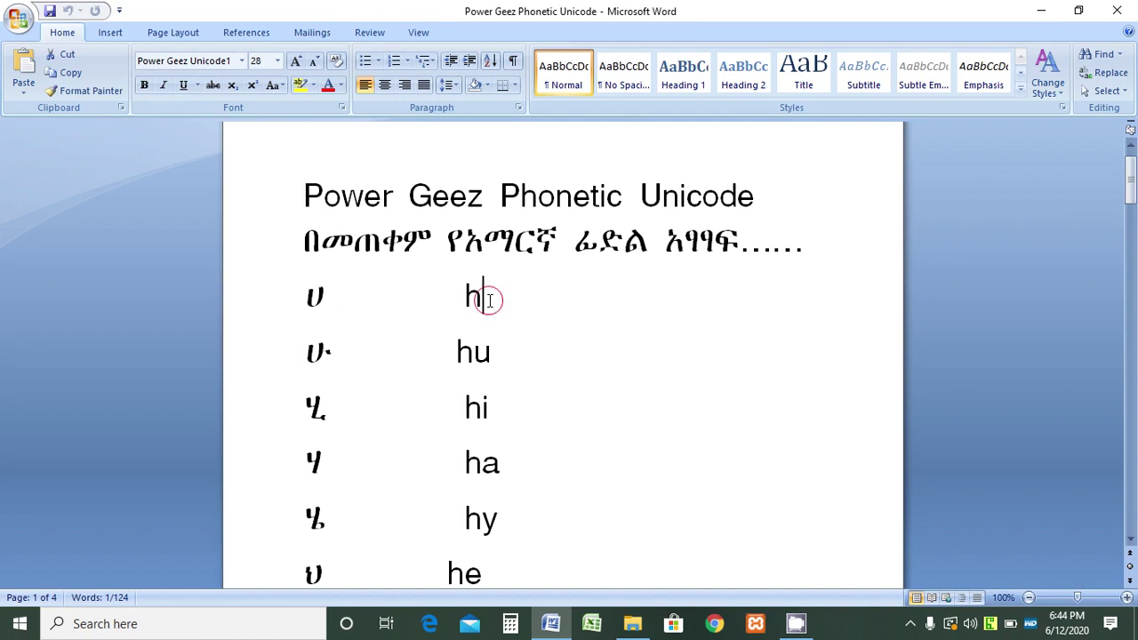
Highlight the letter ሁ and the u in its phonetic spelling hu
{"action": "double_click", "coordinate": [363, 352]}
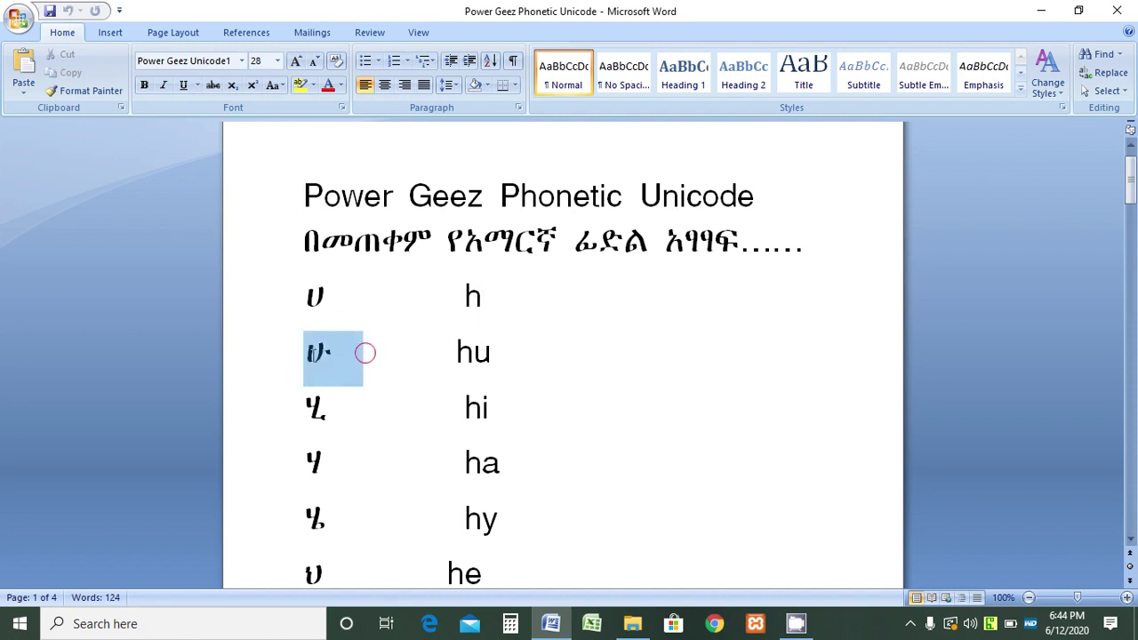
{"action": "left_click", "coordinate": [503, 352]}
{"action": "key", "text": "shift+Left"}
{"action": "key", "text": "shift+Left"}
{"action": "key", "text": "shift+Right"}
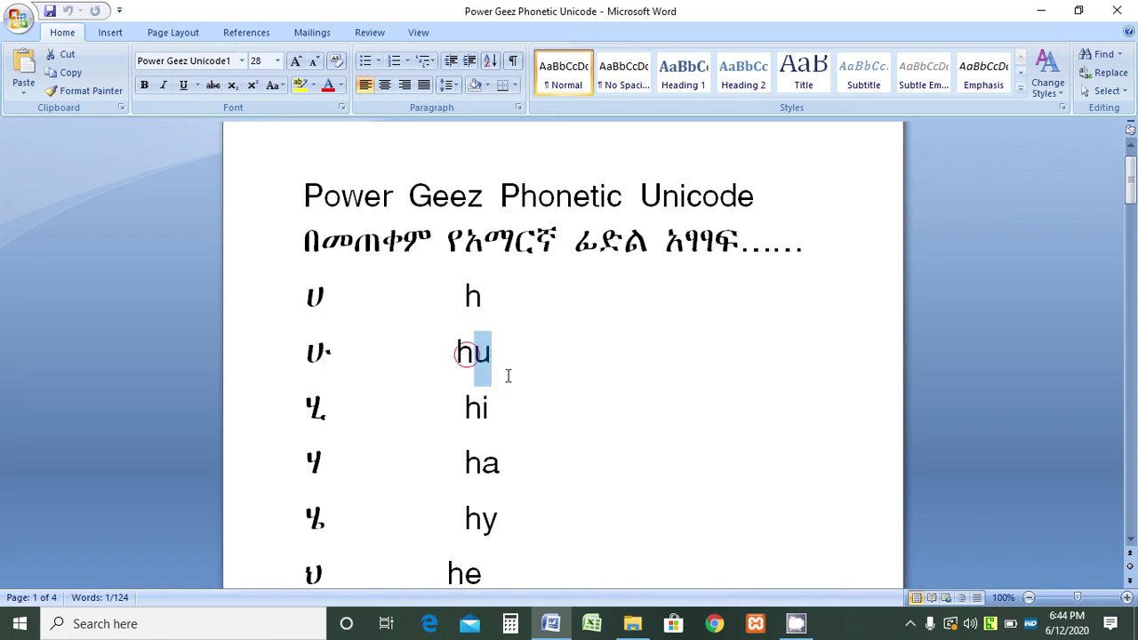
{"action": "left_click", "coordinate": [534, 350]}
Highlight the letter ሂ with its phonetic spelling hi, and the spelling ha for ሃ
{"action": "left_click", "coordinate": [340, 426]}
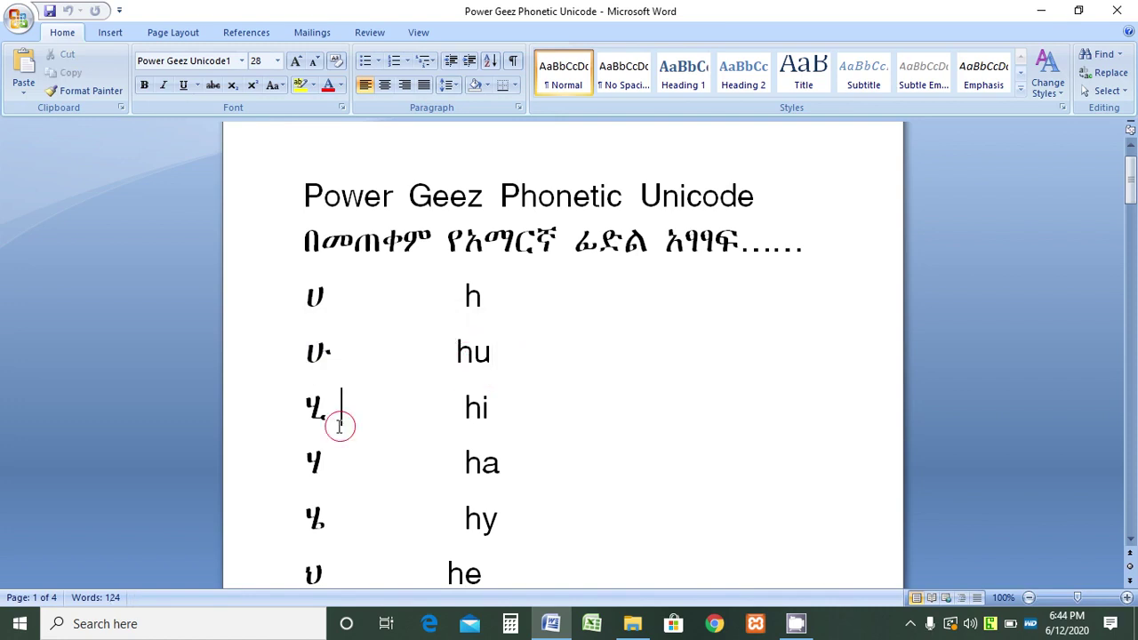
{"action": "left_click_drag", "start_coordinate": [339, 425], "coordinate": [300, 423]}
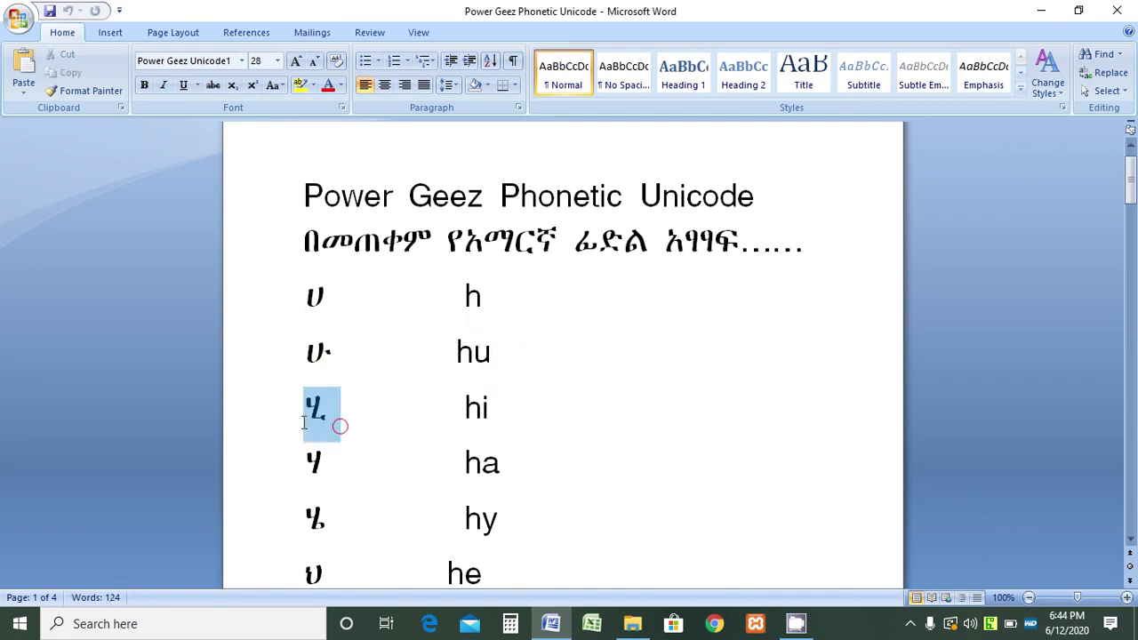
{"action": "left_click_drag", "start_coordinate": [519, 418], "coordinate": [466, 410]}
{"action": "left_click", "coordinate": [522, 409]}
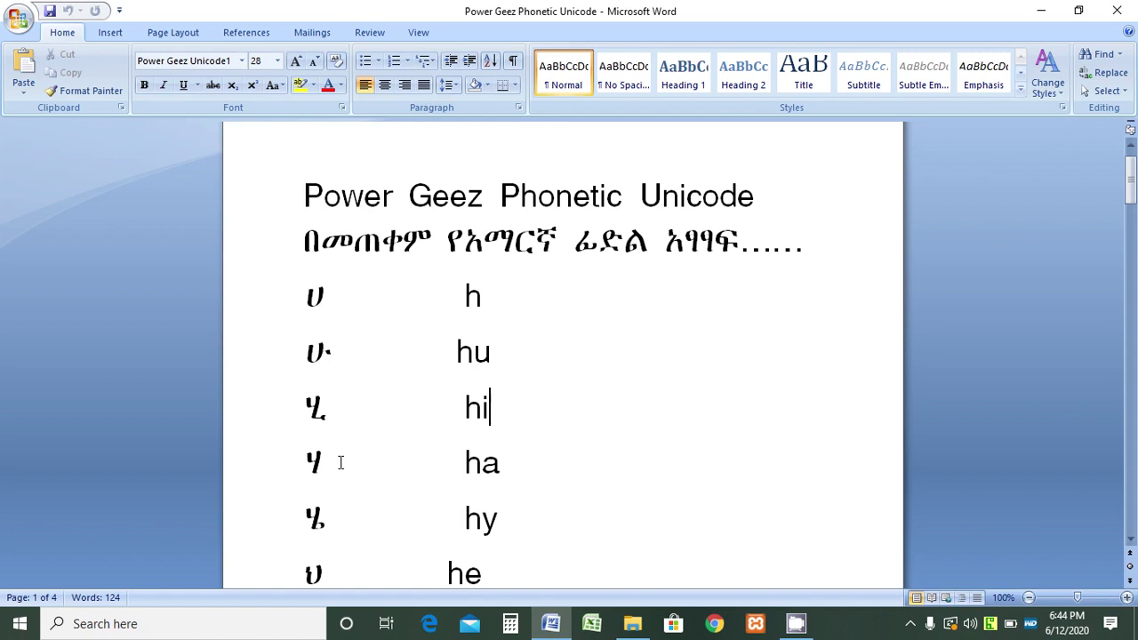
{"action": "double_click", "coordinate": [527, 463]}
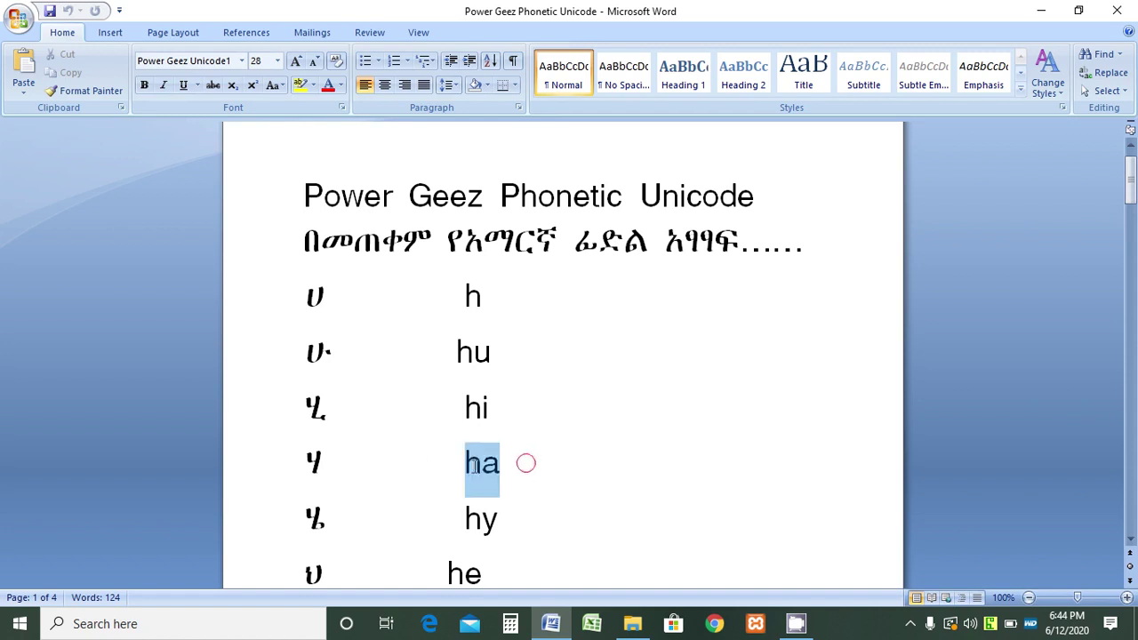
{"action": "left_click", "coordinate": [534, 467]}
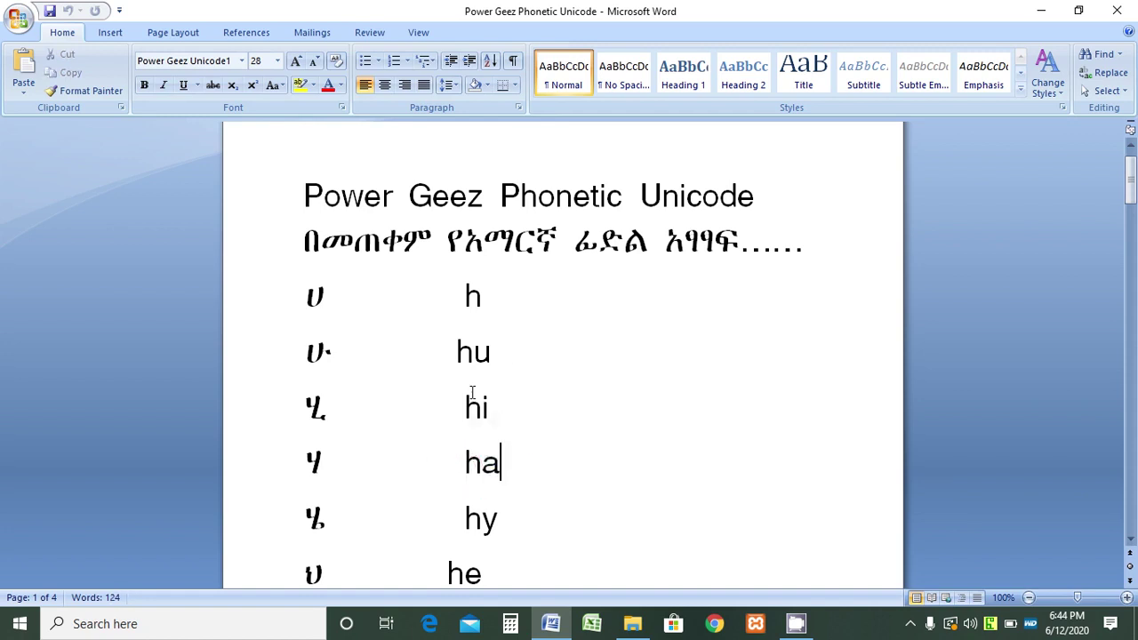
Highlight the letter ሄ and check its spelling hy, and highlight ህ with its phonetic spelling he
{"action": "double_click", "coordinate": [325, 525]}
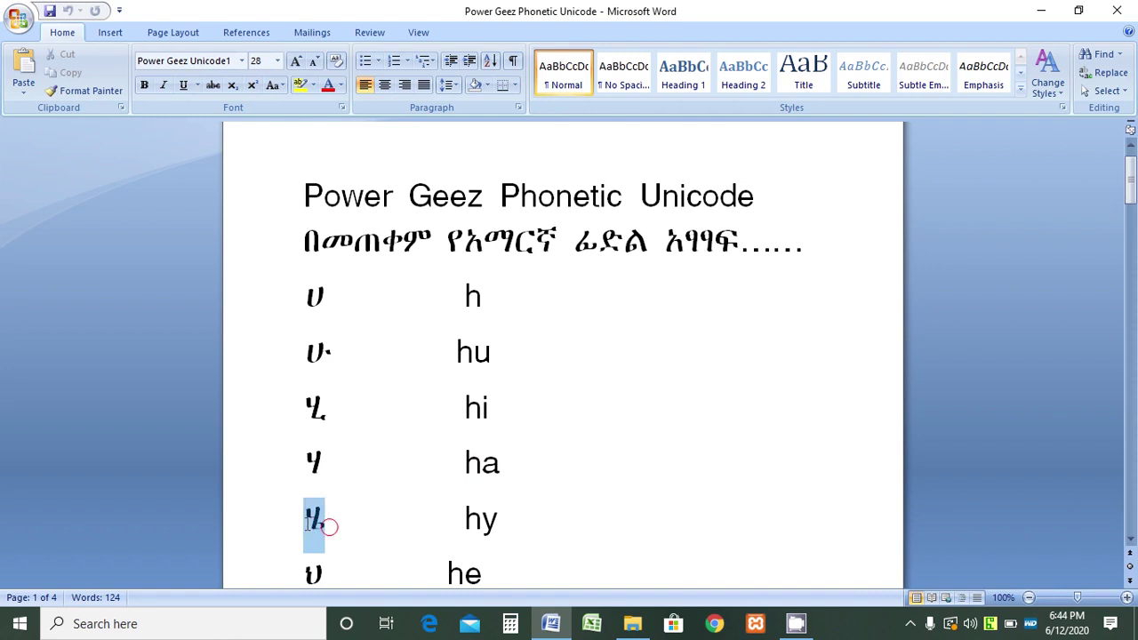
{"action": "left_click", "coordinate": [520, 529]}
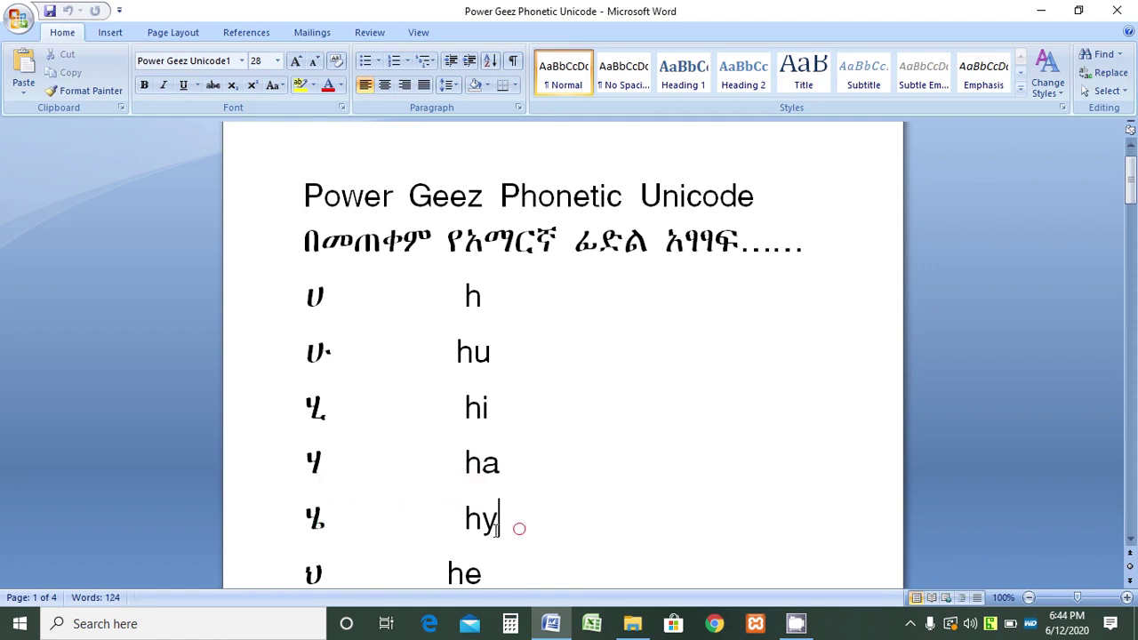
{"action": "scroll", "coordinate": [425, 531], "scroll_direction": "down", "scroll_amount": 1}
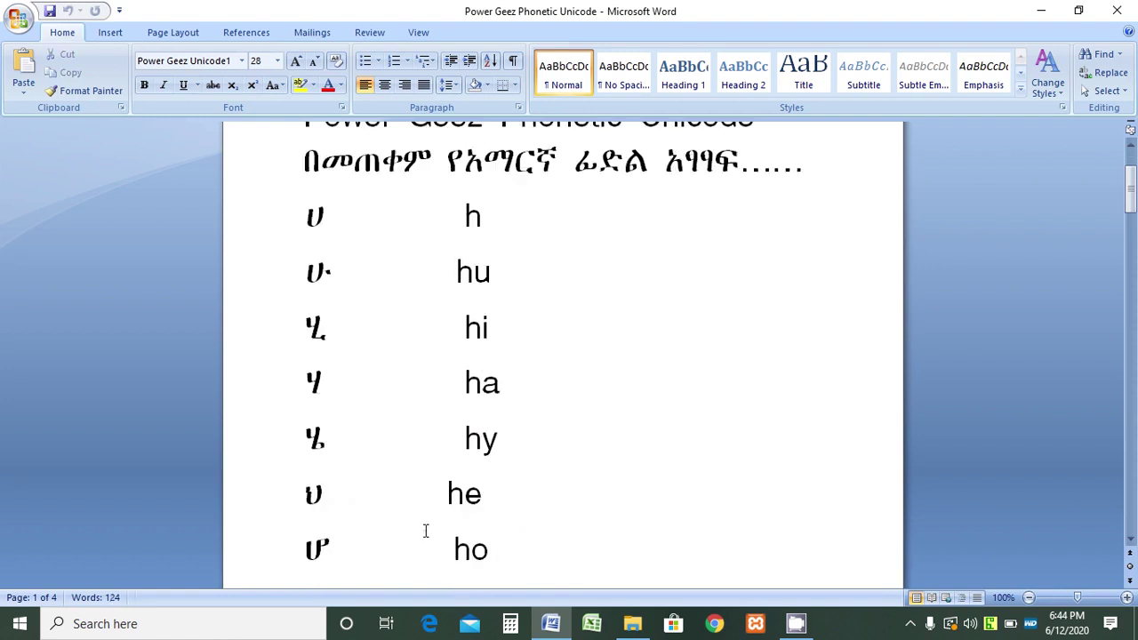
{"action": "double_click", "coordinate": [347, 503]}
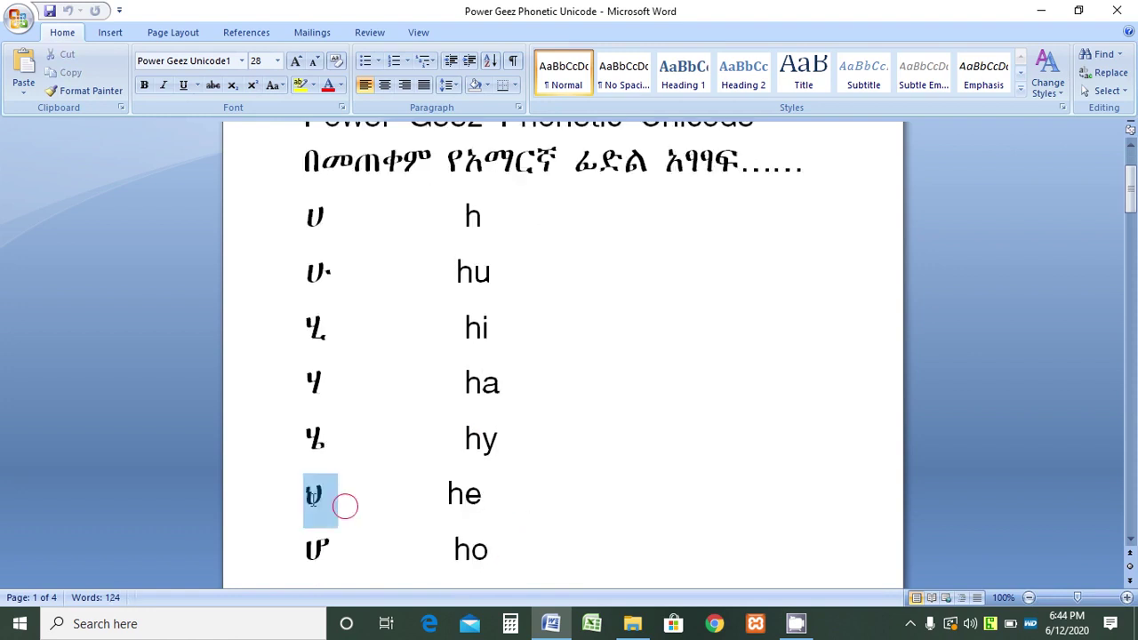
{"action": "left_click", "coordinate": [500, 495]}
{"action": "key", "text": "shift+Left"}
{"action": "key", "text": "shift+Left"}
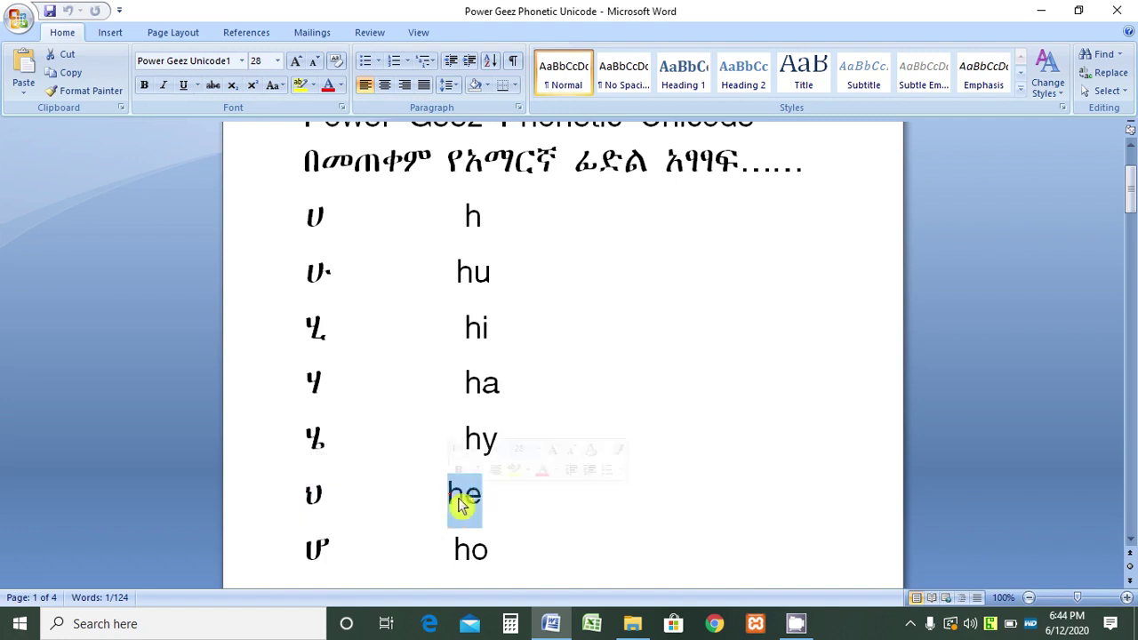